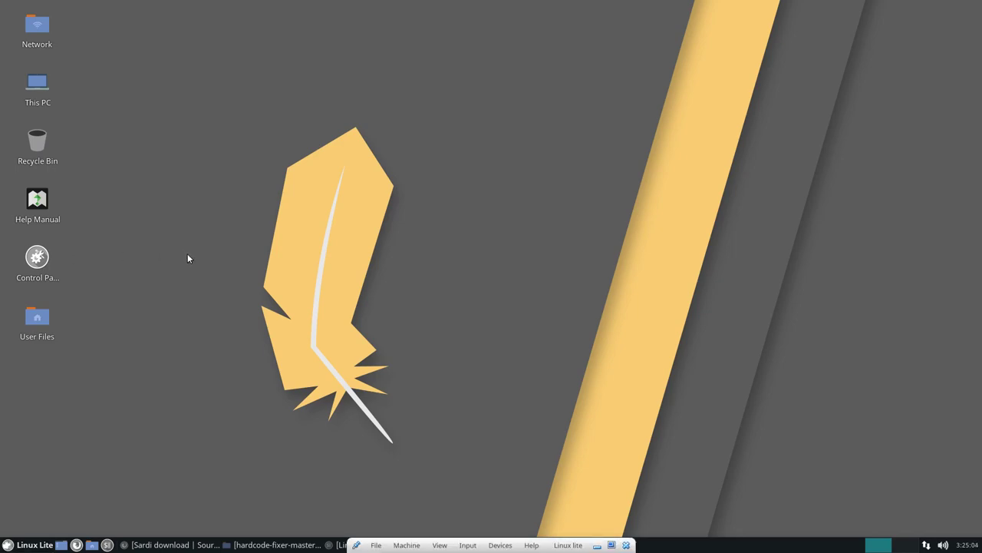
# Step: Open System Information, review the computer summary with the operating system version, and close it
pyautogui.press('super')
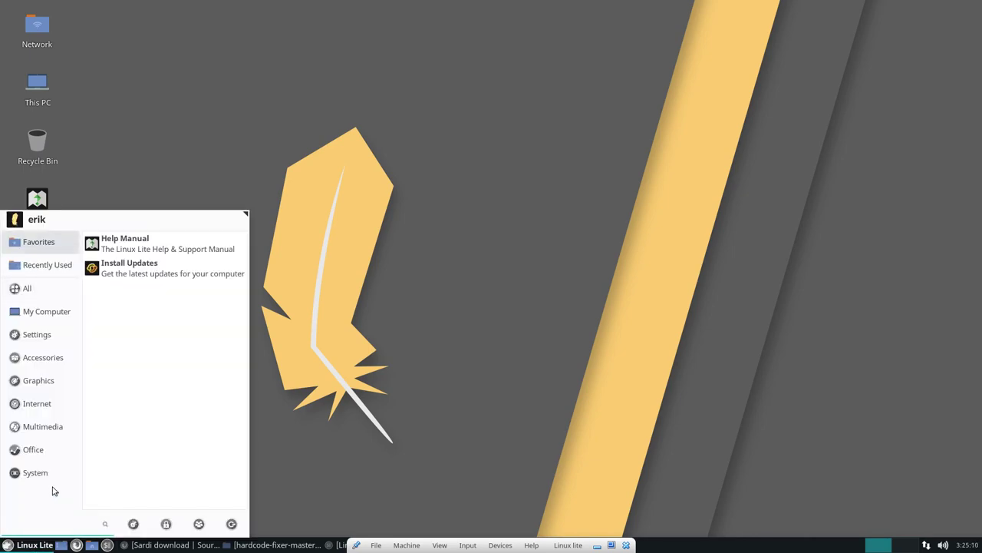
pyautogui.write('info')
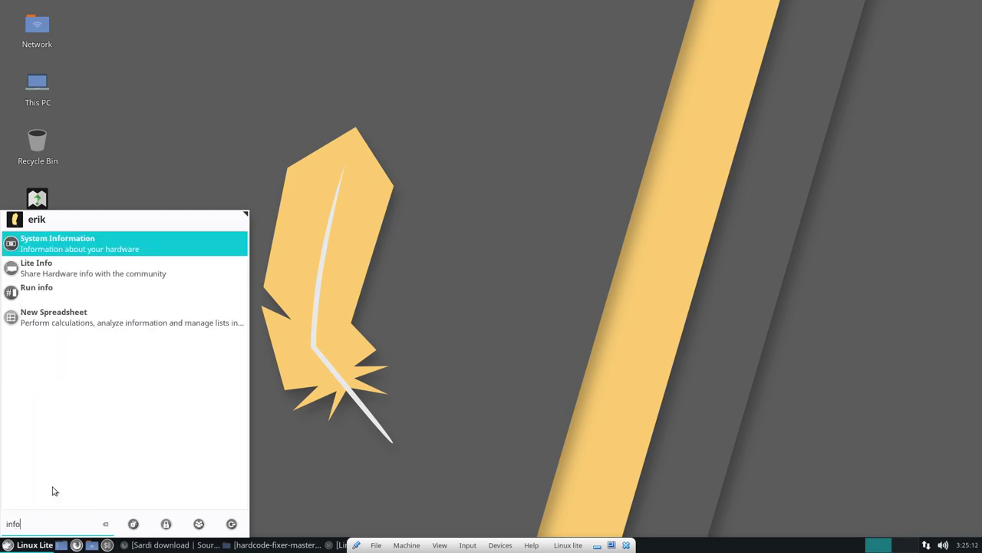
pyautogui.press('Return')
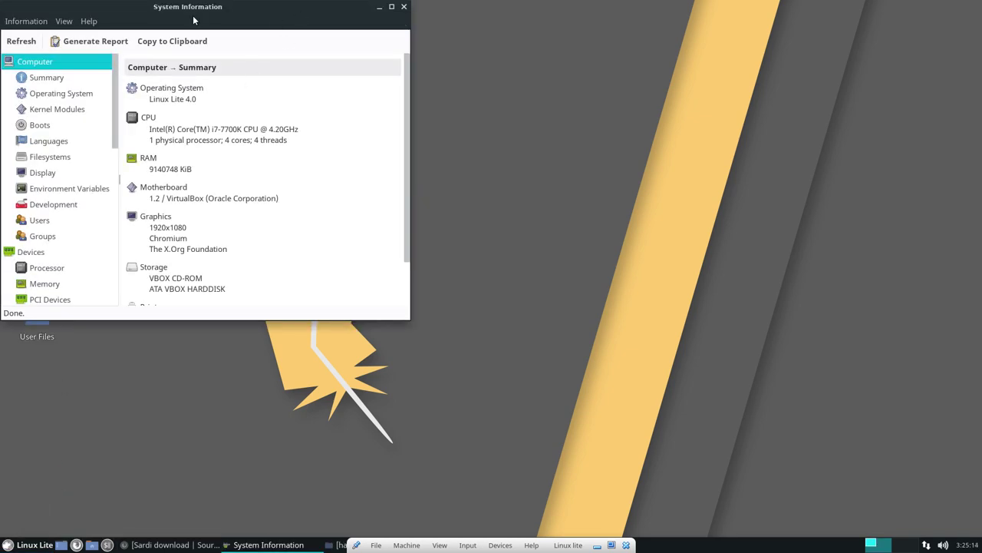
pyautogui.moveTo(195, 14); pyautogui.dragTo(459, 49)
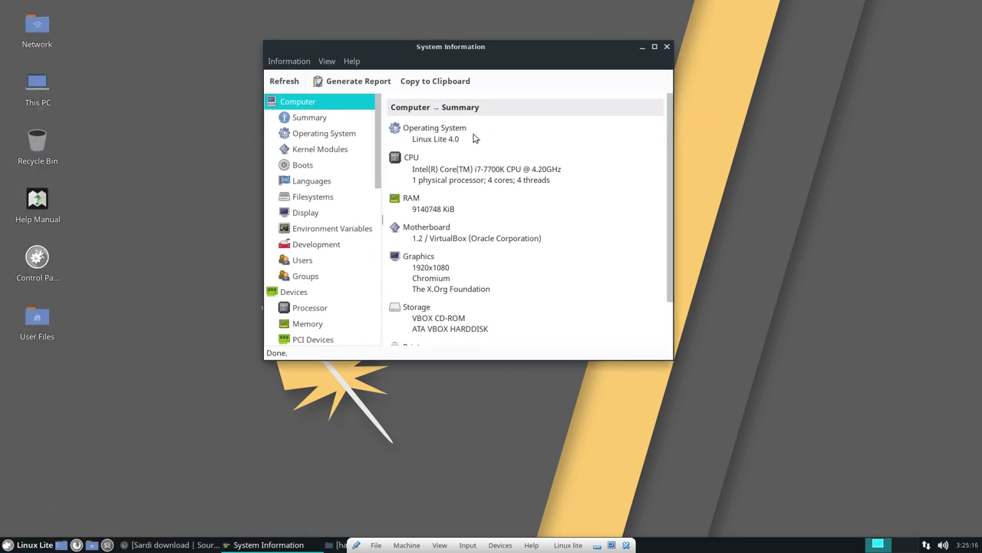
pyautogui.click(667, 47)
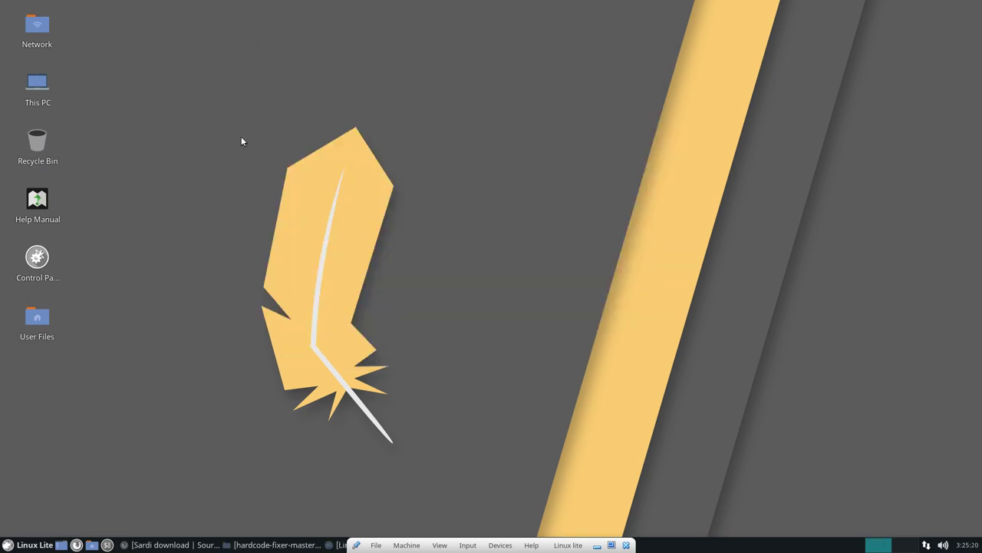
pyautogui.click(34, 545)
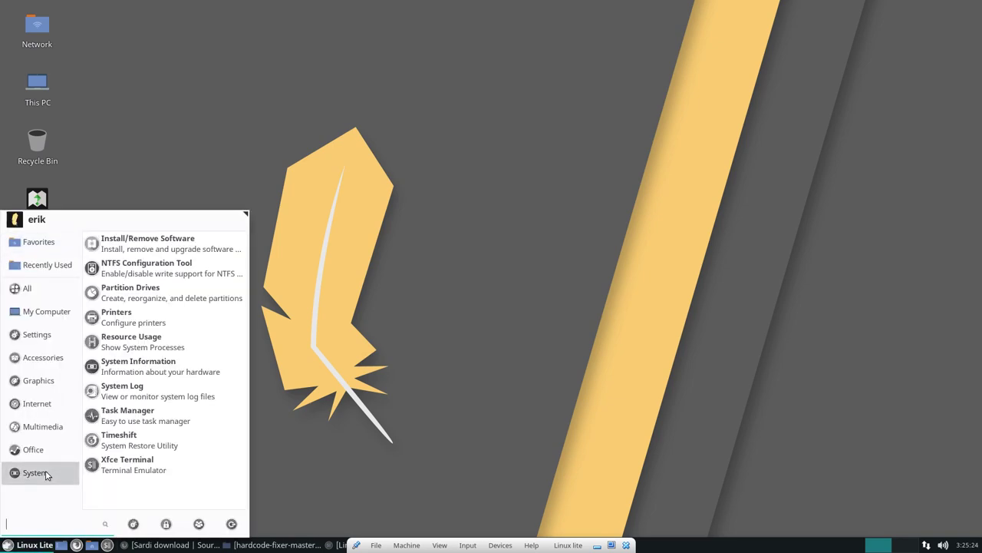
pyautogui.moveTo(42, 453)
pyautogui.moveTo(47, 405)
pyautogui.click(50, 543)
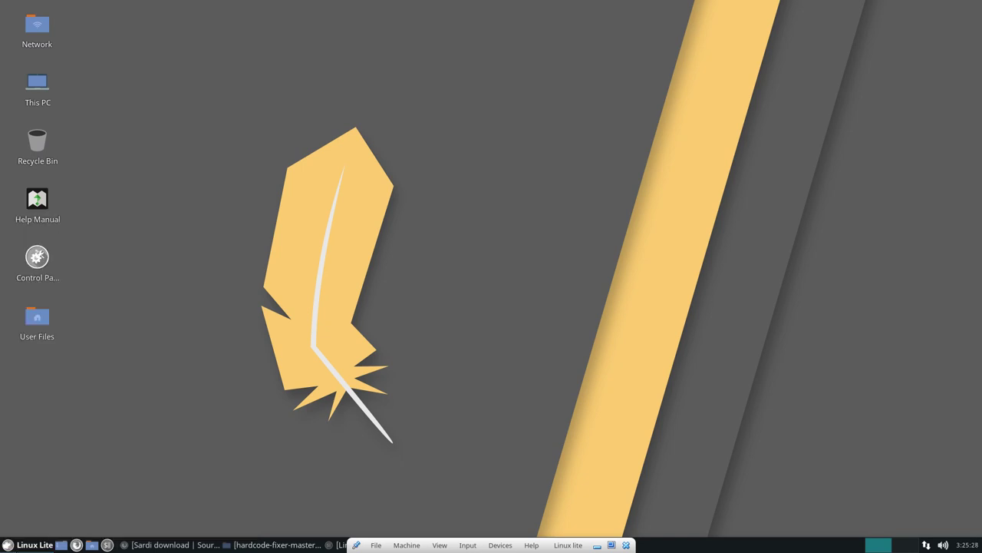
# Step: Set the Whisker Menu's category icon size to Small in its properties
pyautogui.rightClick(46, 543)
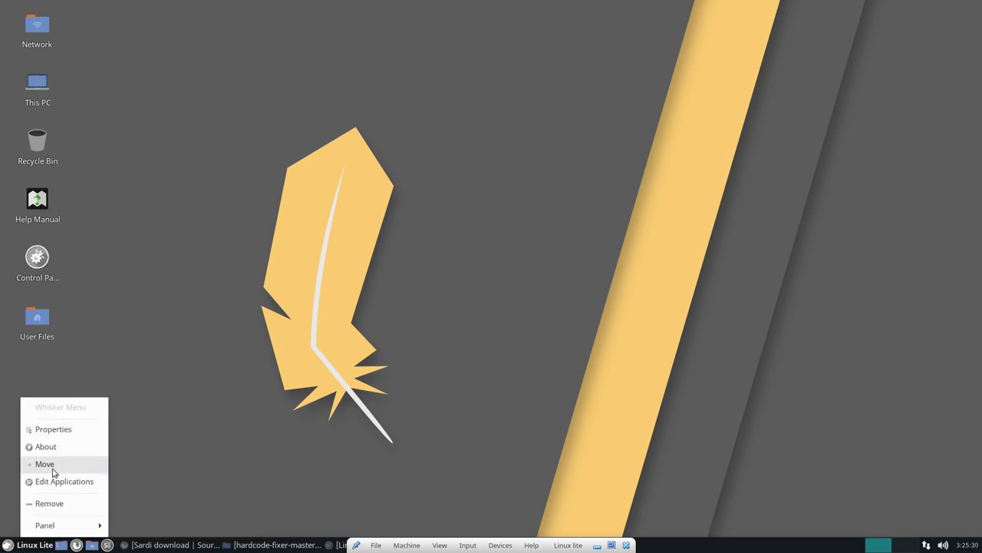
pyautogui.click(62, 430)
pyautogui.click(573, 399)
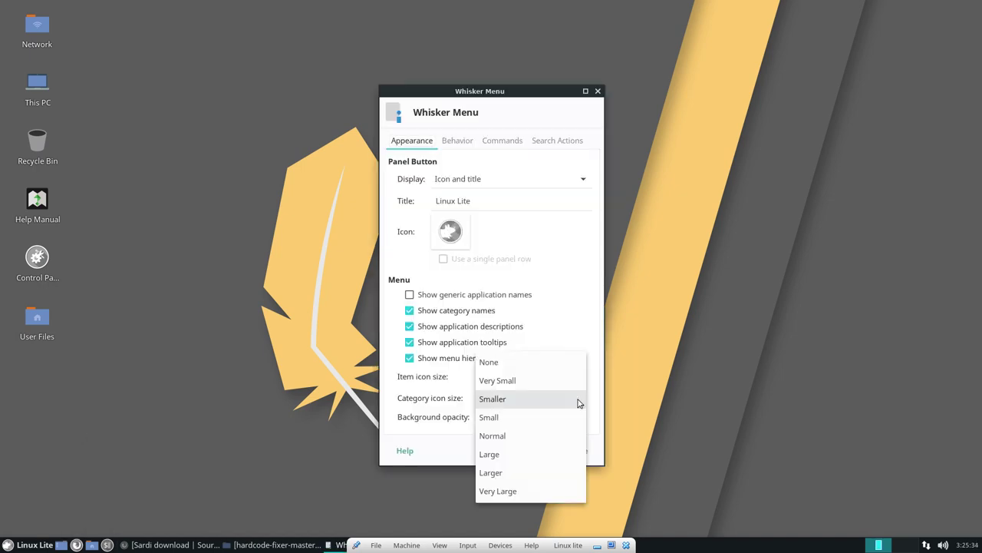
pyautogui.click(562, 416)
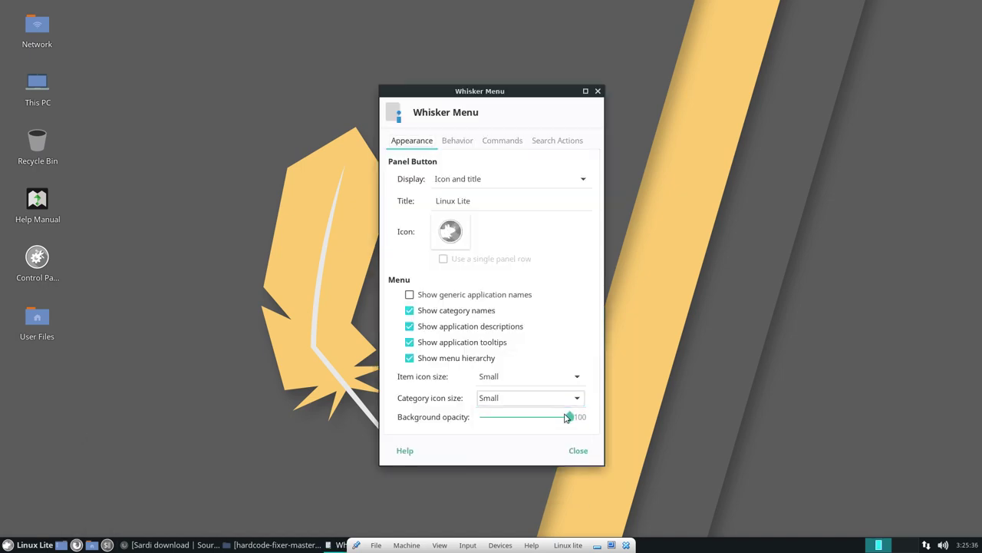
pyautogui.click(578, 451)
# Step: Make the Whisker Menu slightly taller so that all categories down to System fit
pyautogui.click(25, 545)
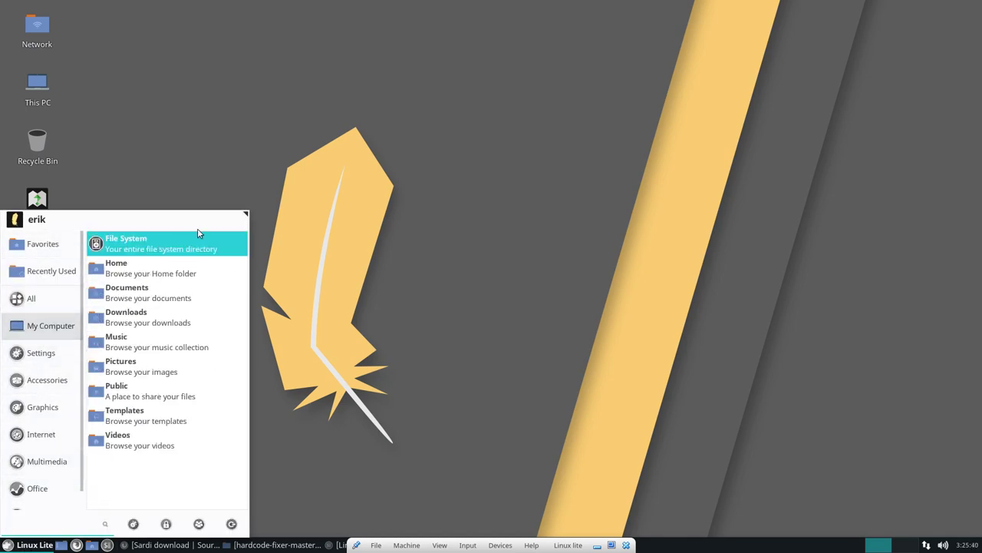
pyautogui.moveTo(245, 212)
pyautogui.mouseDown()
pyautogui.moveTo(284, 166)
pyautogui.moveTo(300, 198)
pyautogui.moveTo(237, 224)
pyautogui.moveTo(244, 196)
pyautogui.mouseUp()
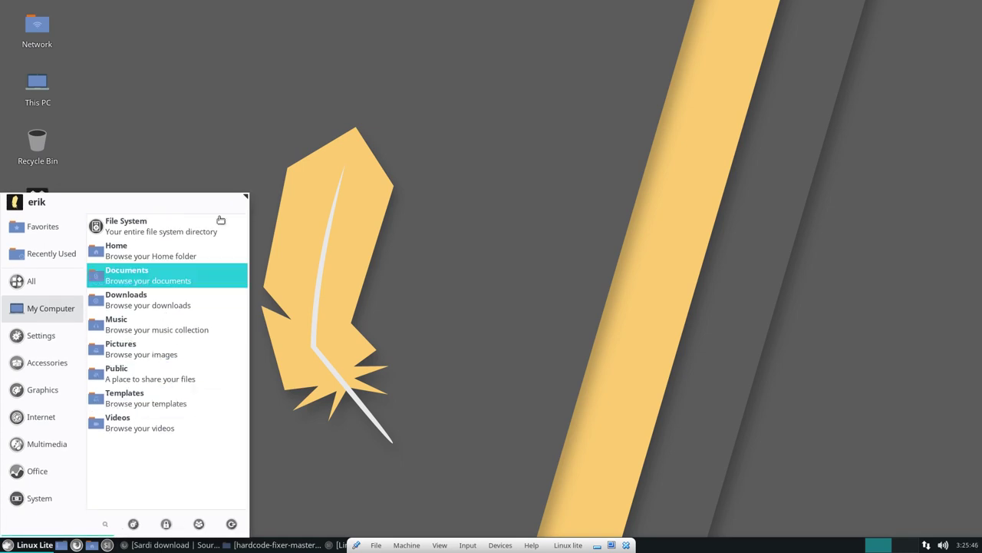
pyautogui.click(283, 197)
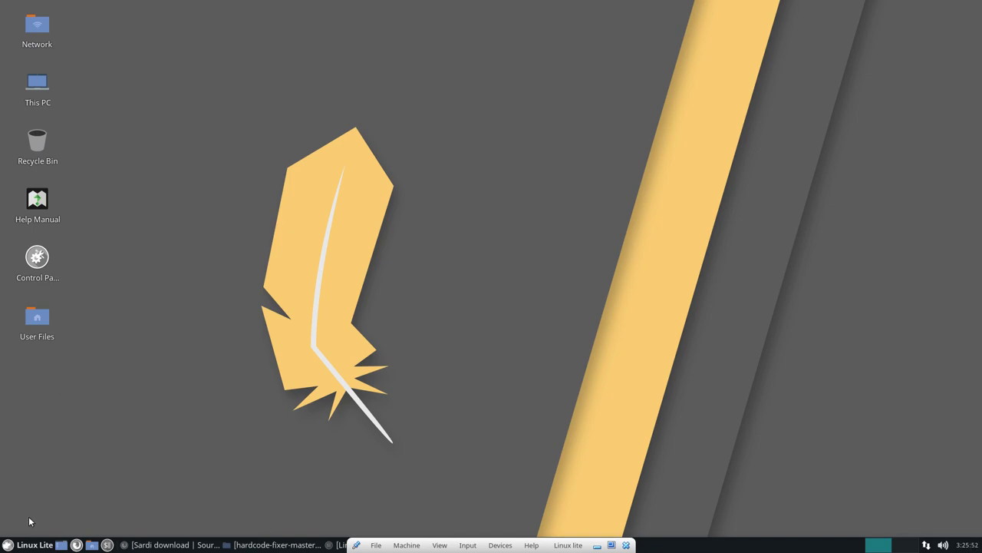
# Step: Examine the application icons in the System, Office, Multimedia, Internet, Graphics and Accessories categories of the Whisker Menu
pyautogui.click(28, 545)
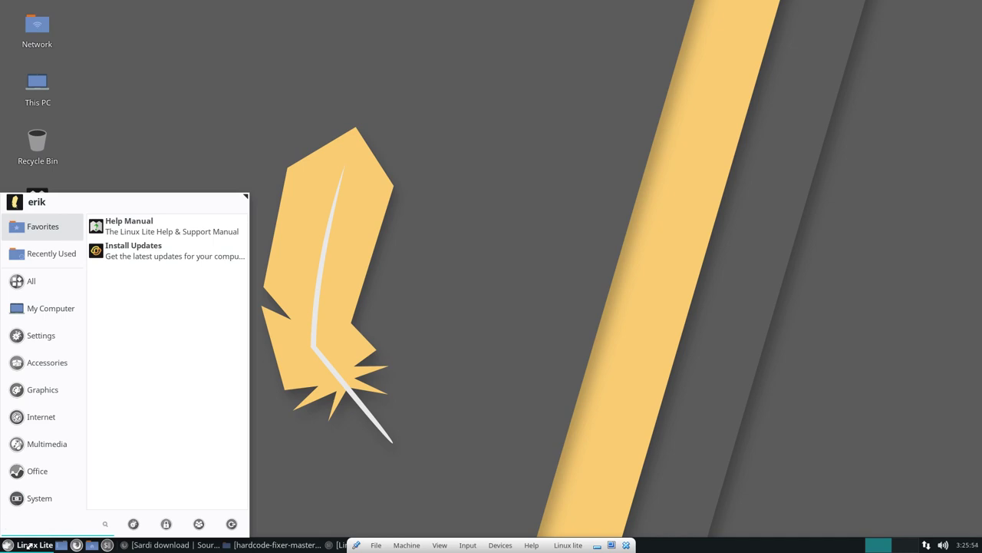
pyautogui.click(38, 500)
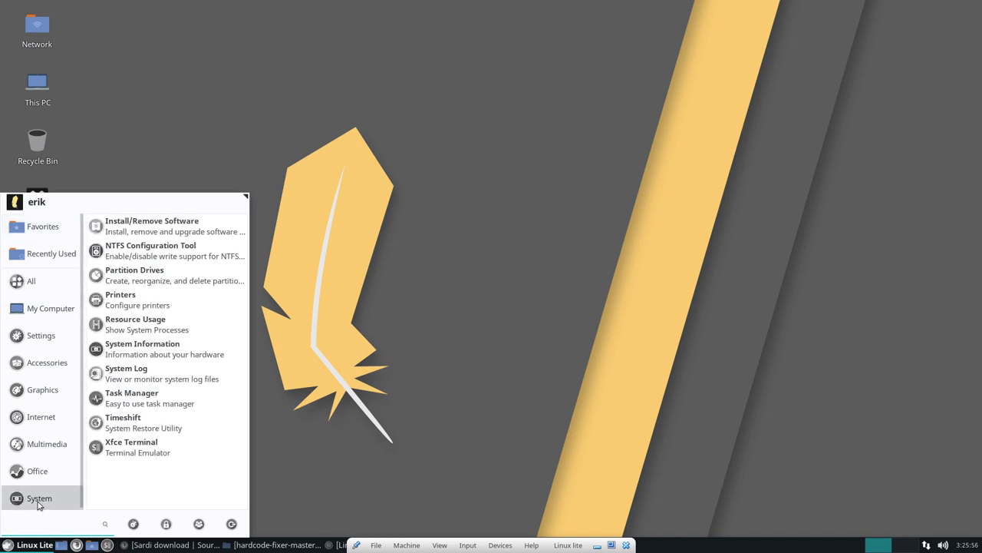
pyautogui.click(48, 471)
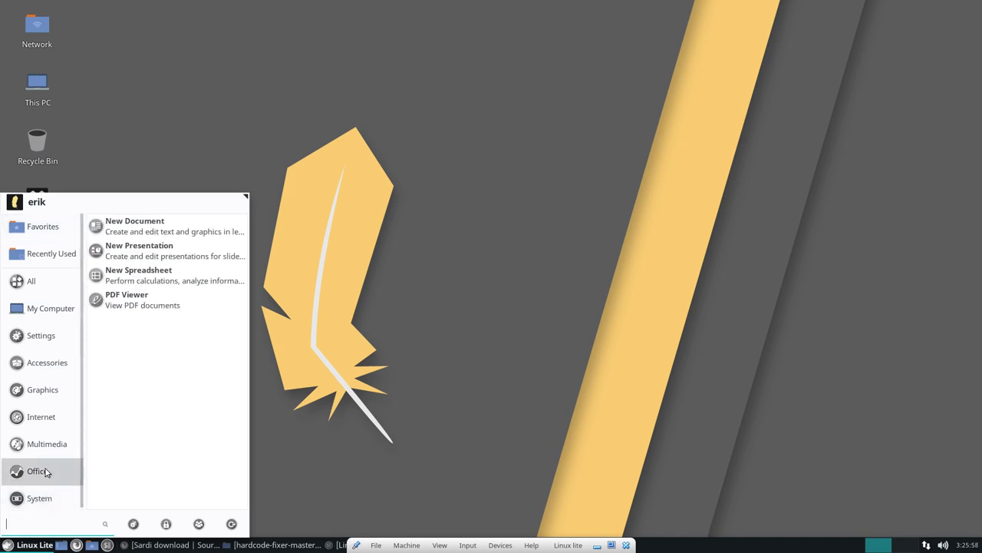
pyautogui.click(52, 453)
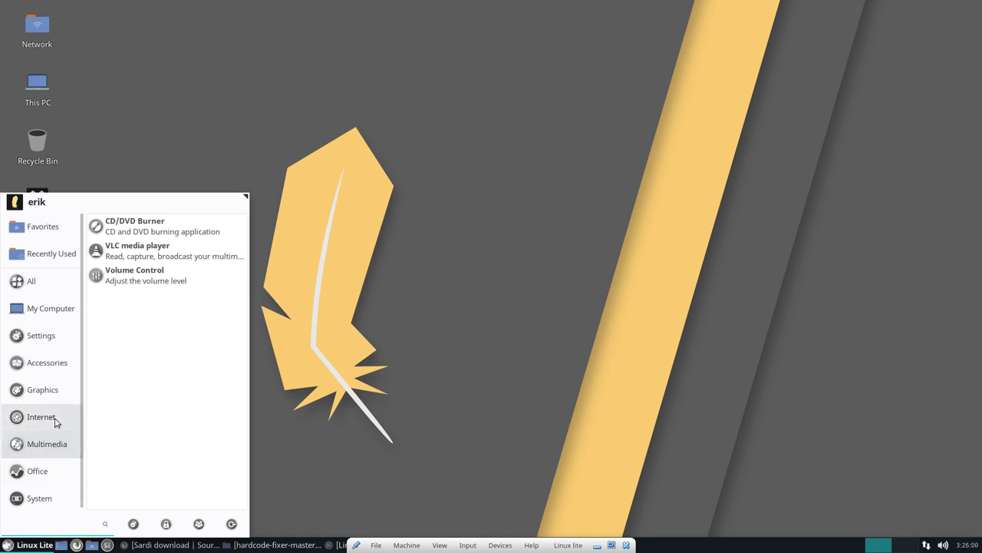
pyautogui.click(54, 417)
pyautogui.click(59, 399)
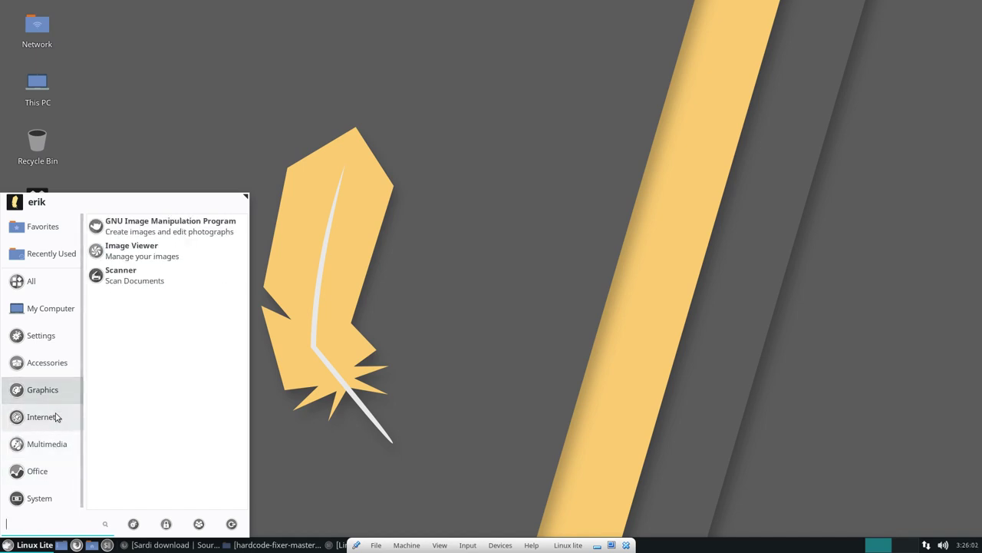
pyautogui.click(56, 415)
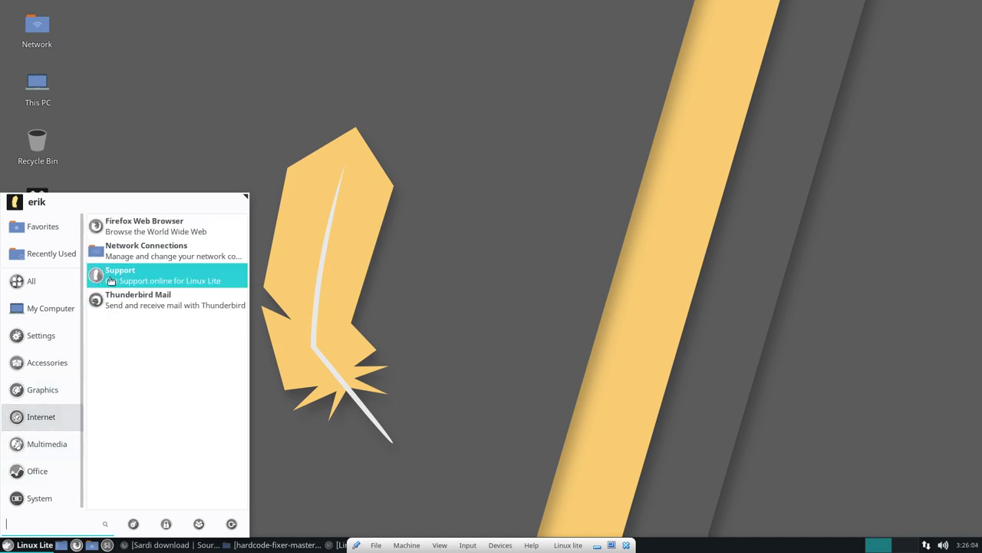
pyautogui.click(52, 392)
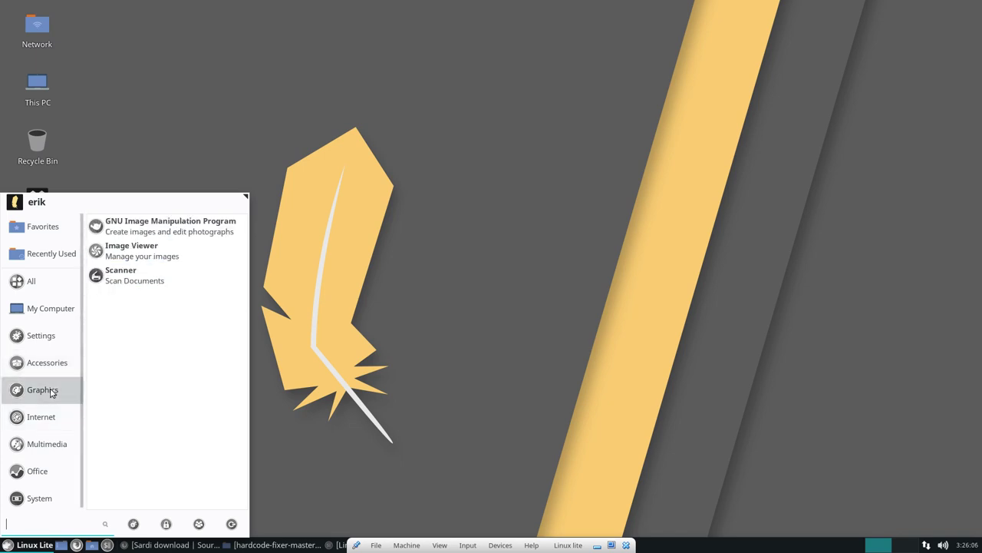
pyautogui.click(59, 372)
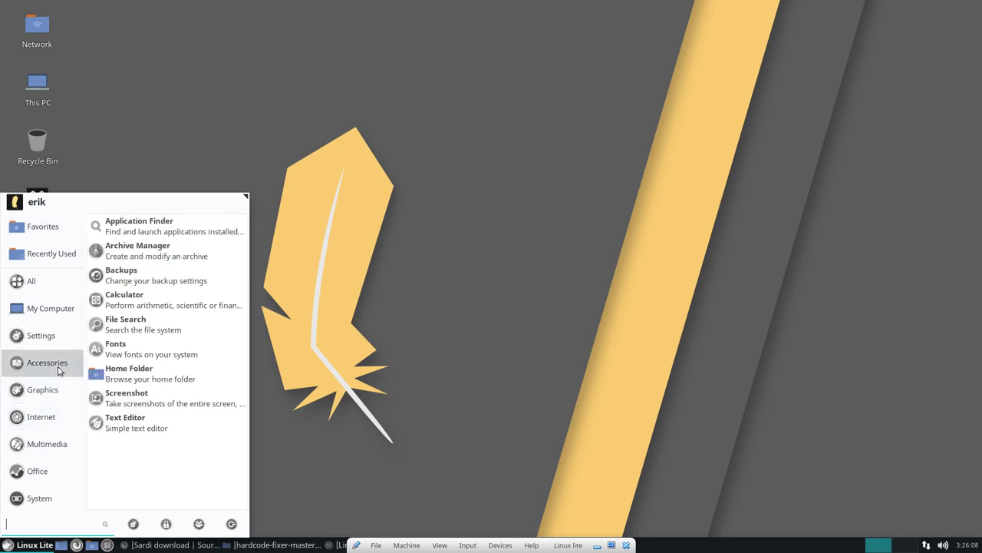
# Step: Examine the icons of all entries in the Settings category and in the full Settings overview
pyautogui.click(52, 341)
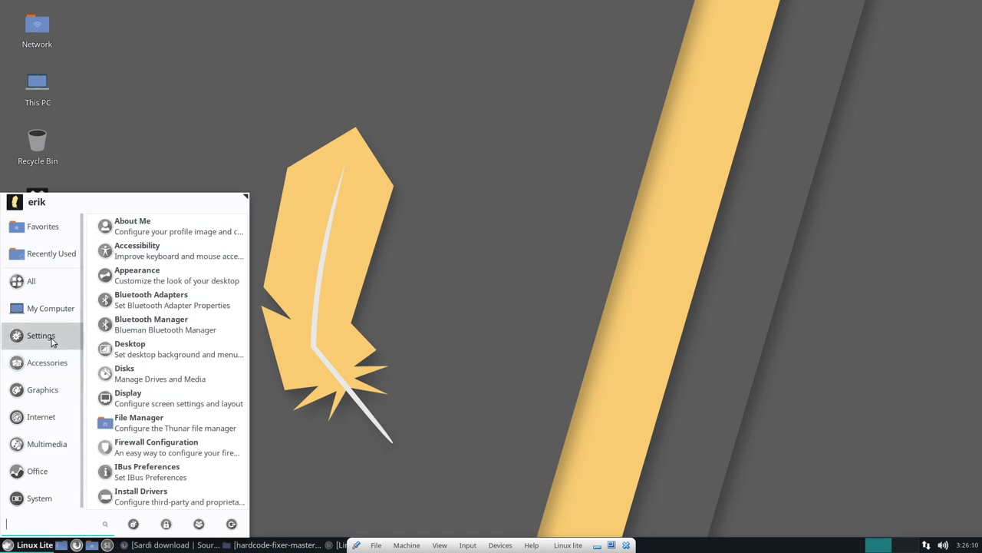
pyautogui.scroll(-5, 167, 349)
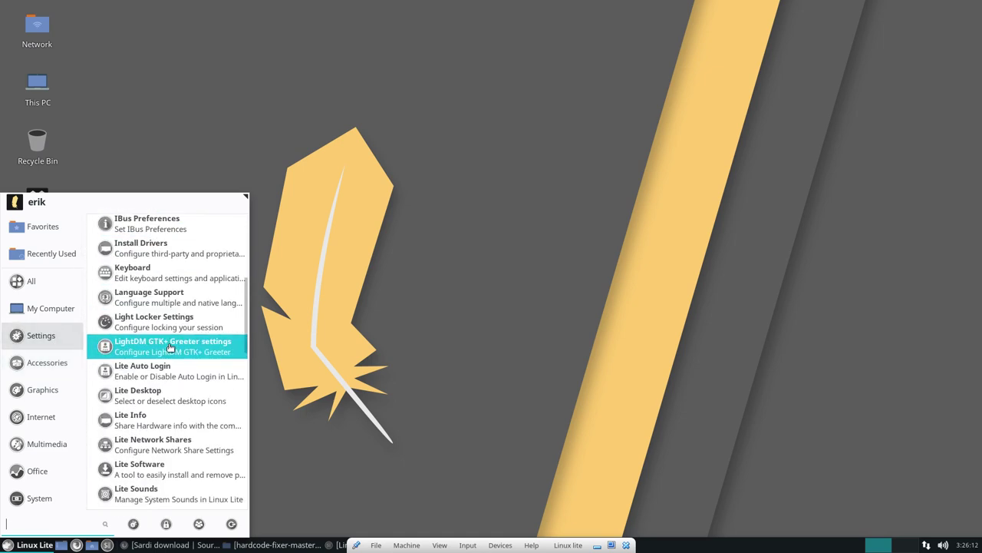
pyautogui.scroll(-3, 166, 371)
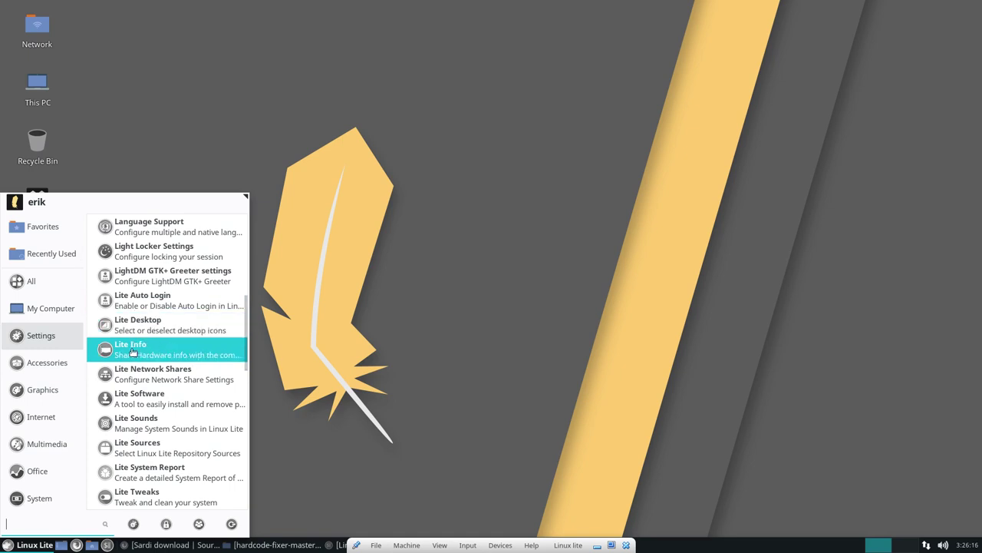
pyautogui.scroll(-3, 136, 367)
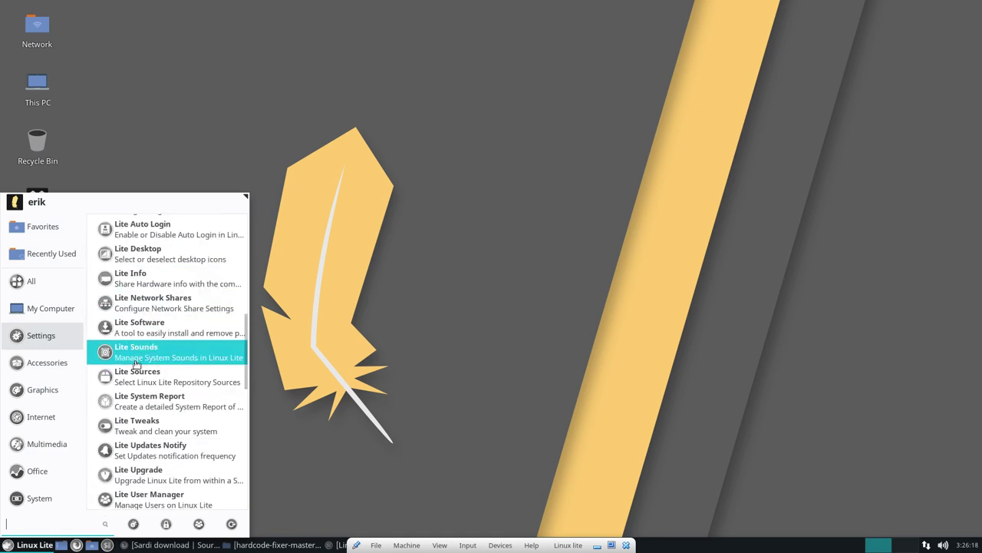
pyautogui.scroll(-1, 138, 361)
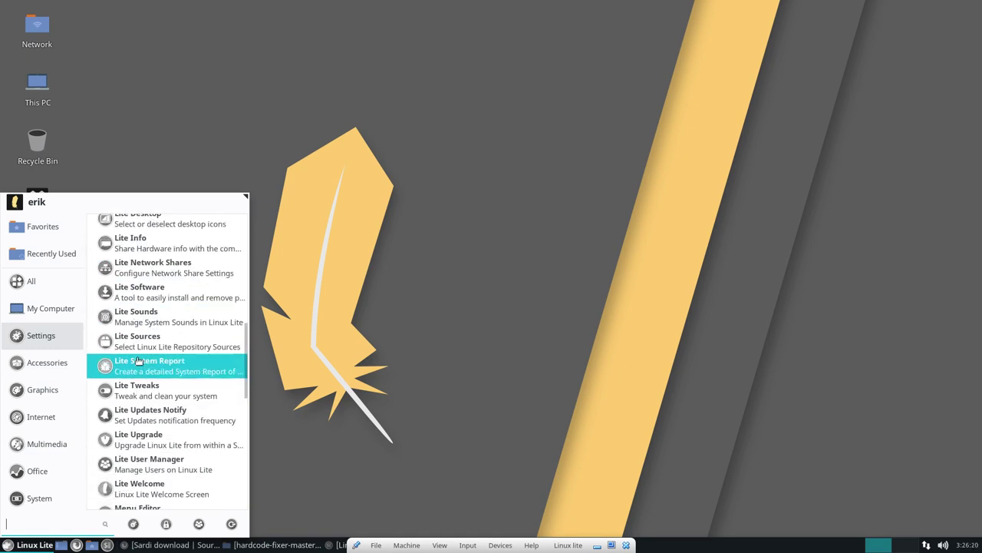
pyautogui.scroll(-2, 138, 361)
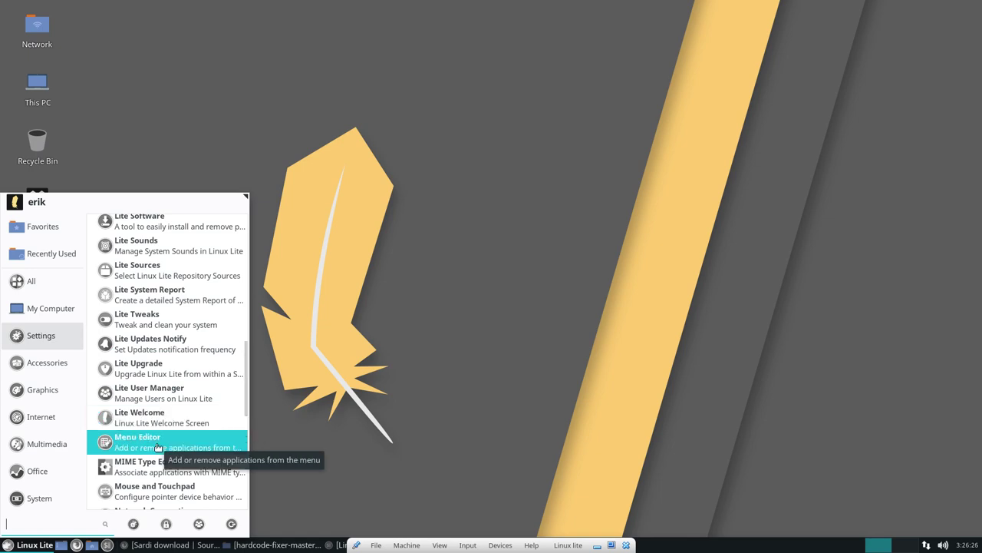
pyautogui.scroll(-10, 157, 447)
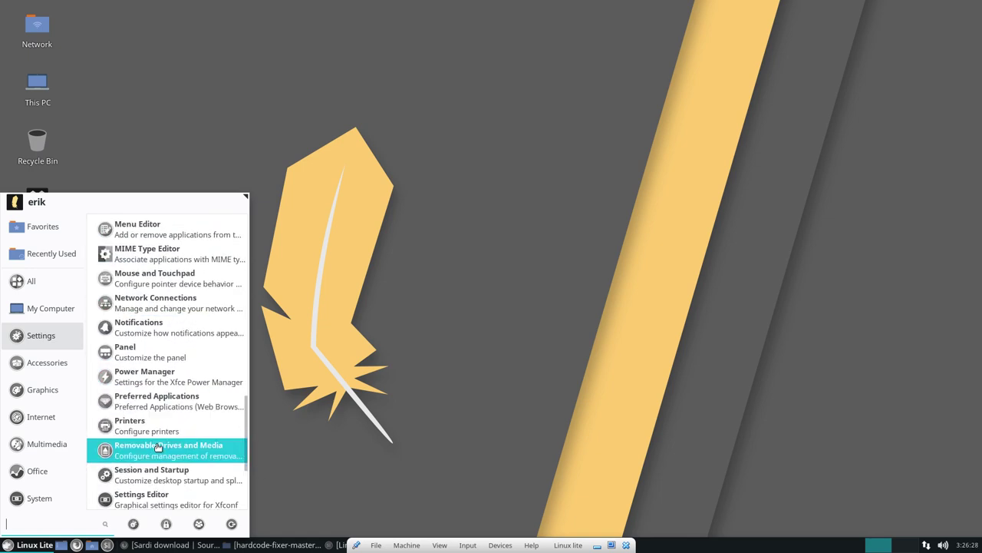
pyautogui.scroll(-1, 158, 447)
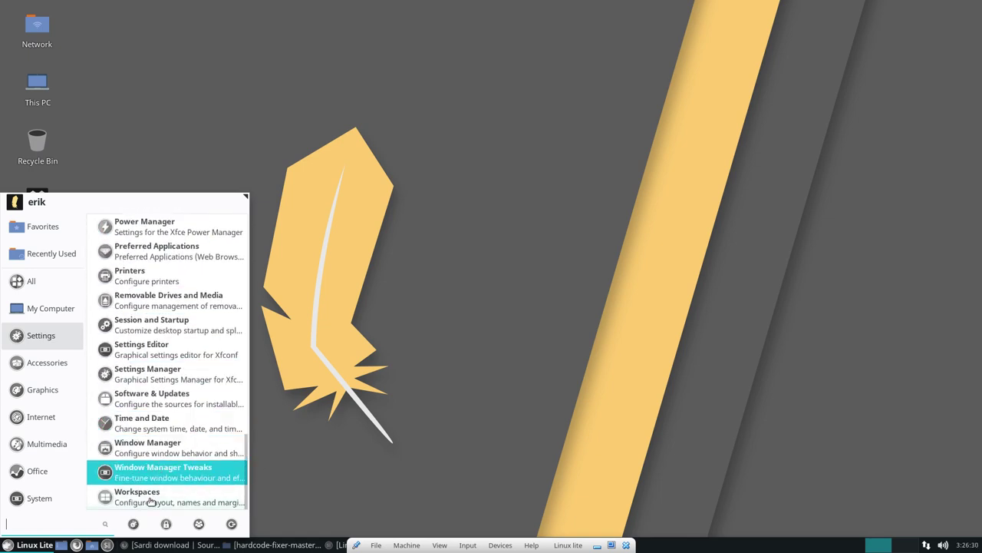
pyautogui.click(133, 525)
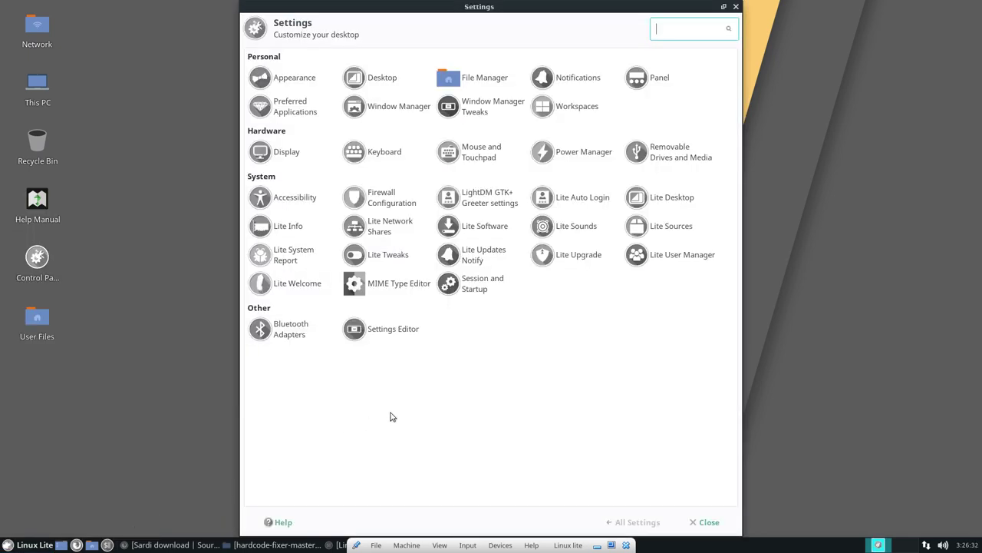
pyautogui.click(736, 7)
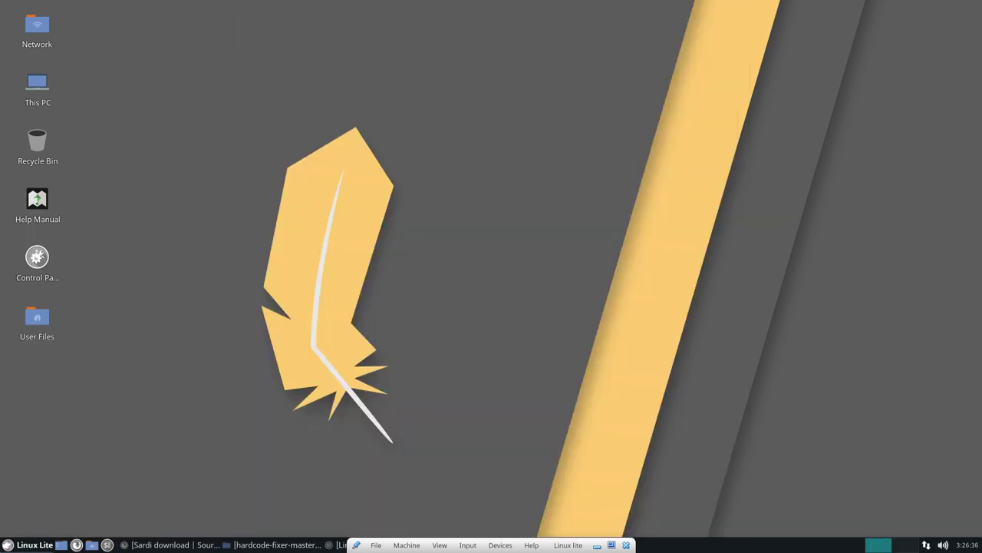
# Step: Open the Help Manual favorite's launcher for editing and inspect its full command path
pyautogui.click(16, 545)
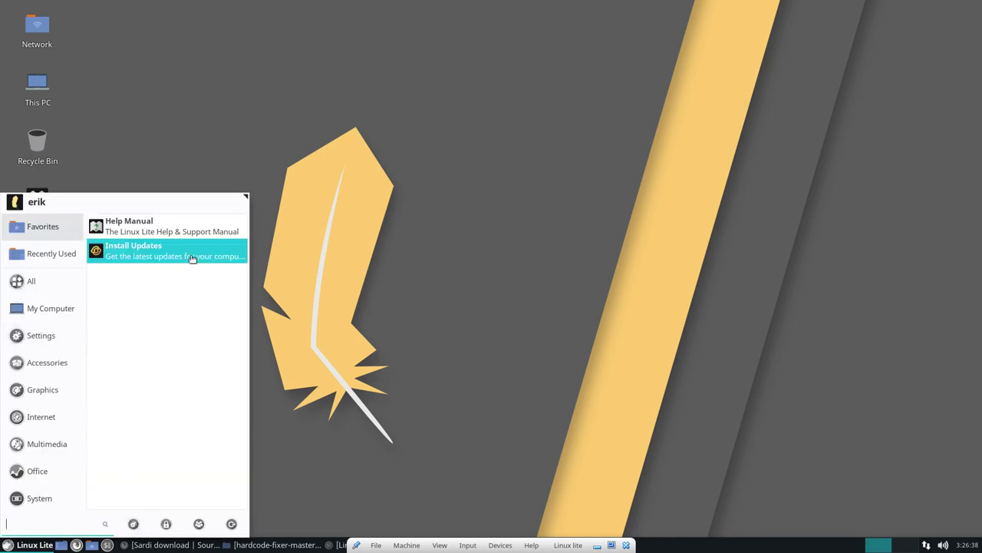
pyautogui.rightClick(148, 222)
pyautogui.click(192, 309)
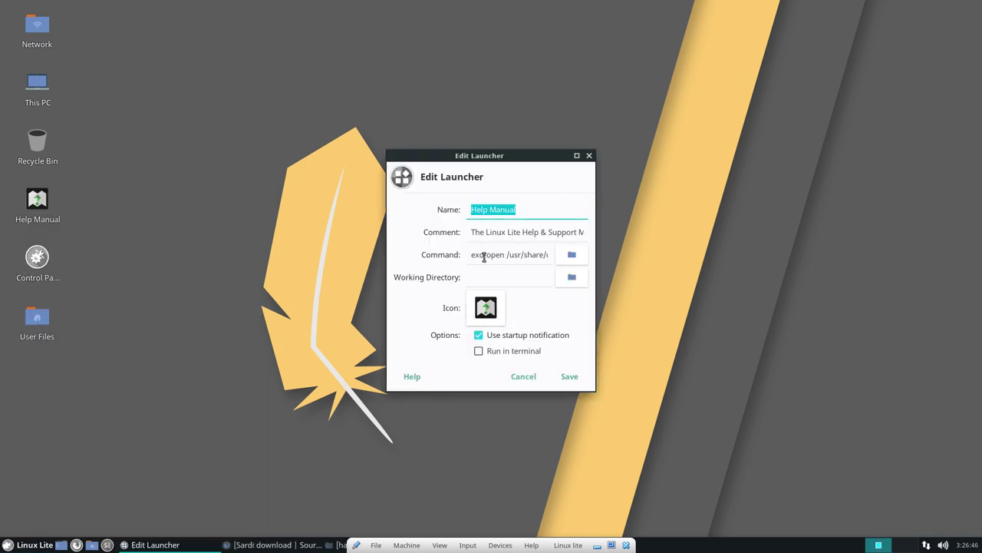
pyautogui.moveTo(485, 256); pyautogui.dragTo(566, 248)
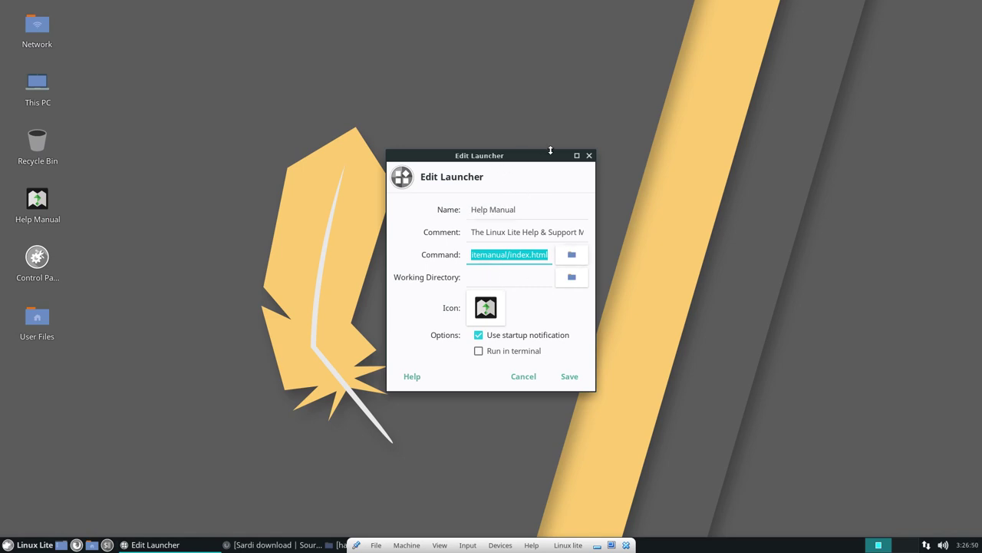
# Step: Browse from the desktop's This PC to /usr/share/applications and maximize the file manager window
pyautogui.doubleClick(42, 86)
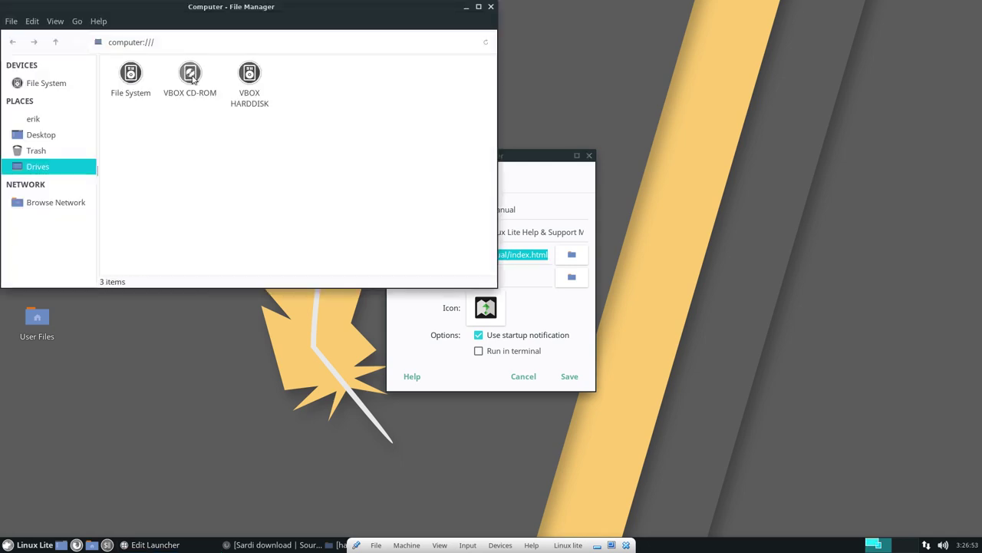
pyautogui.click(48, 83)
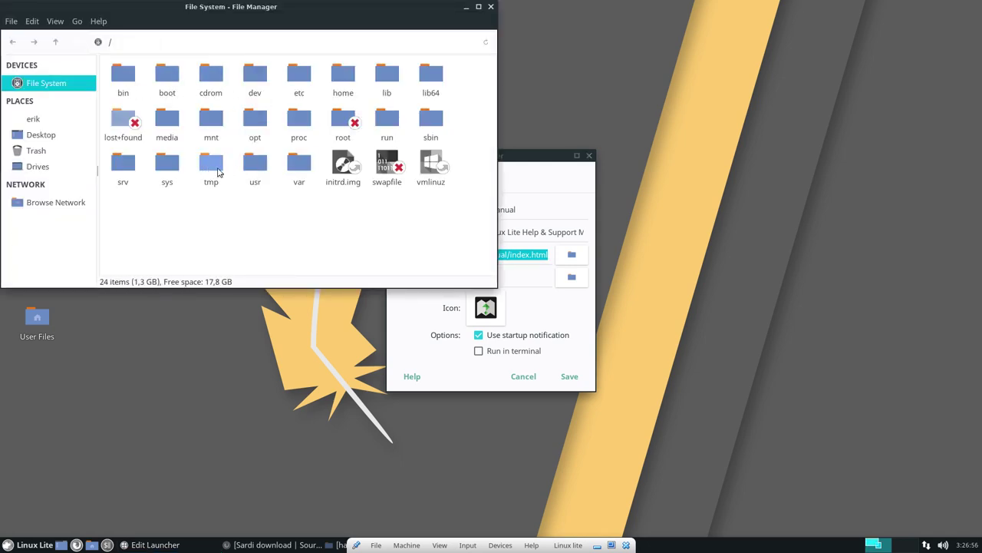
pyautogui.click(255, 162)
pyautogui.doubleClick(255, 163)
pyautogui.doubleClick(307, 73)
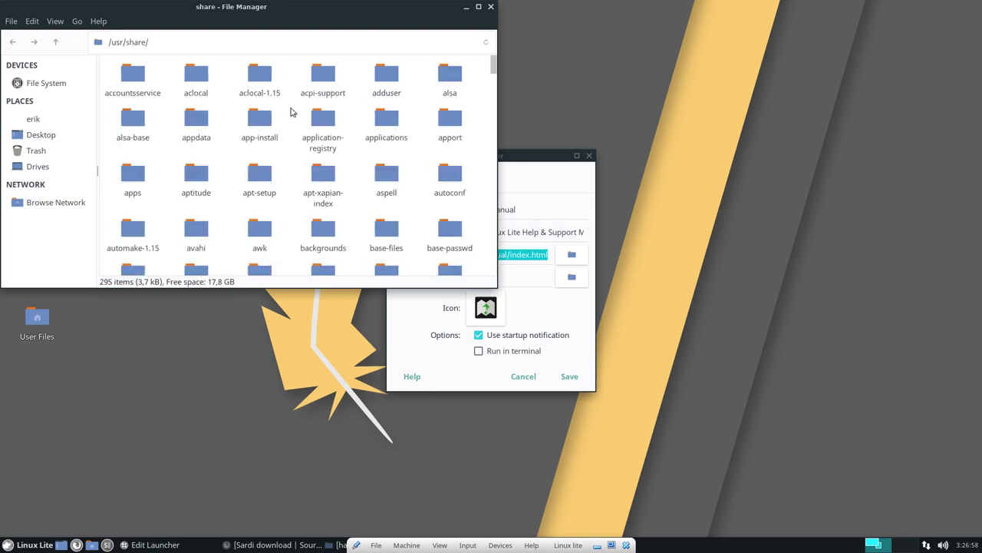
pyautogui.doubleClick(384, 129)
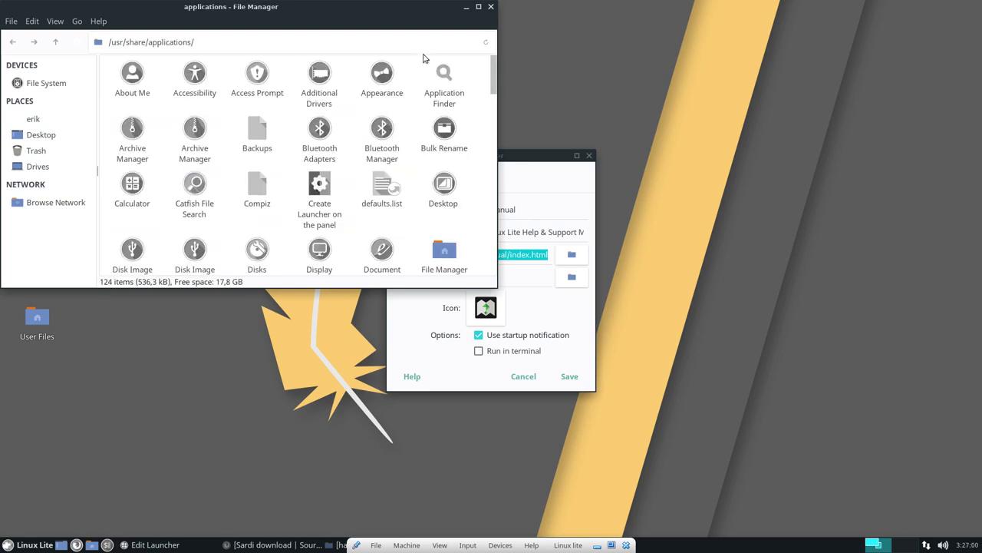
pyautogui.click(479, 8)
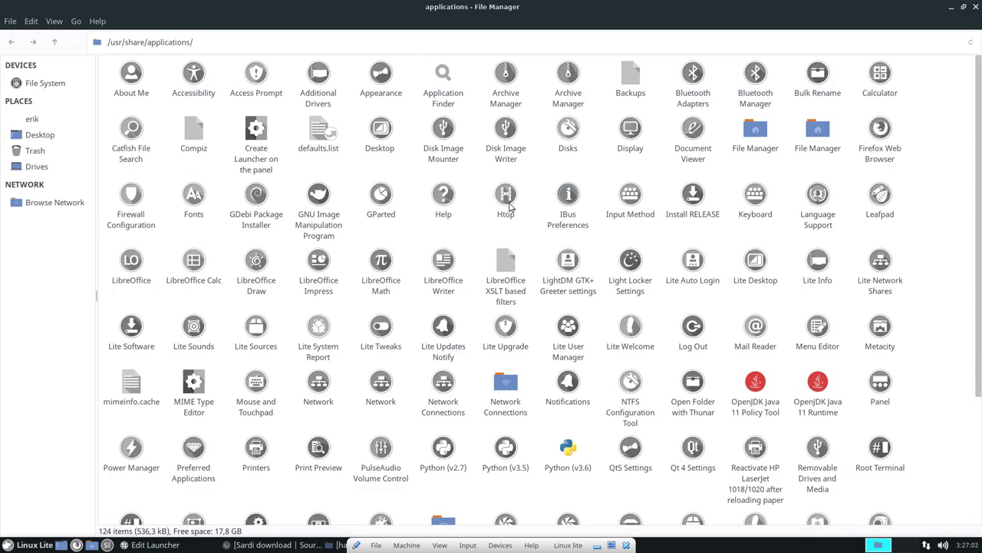
# Step: Inspect the Help launcher's available actions and look through the remaining launchers in the applications folder for the Help Manual
pyautogui.click(447, 203)
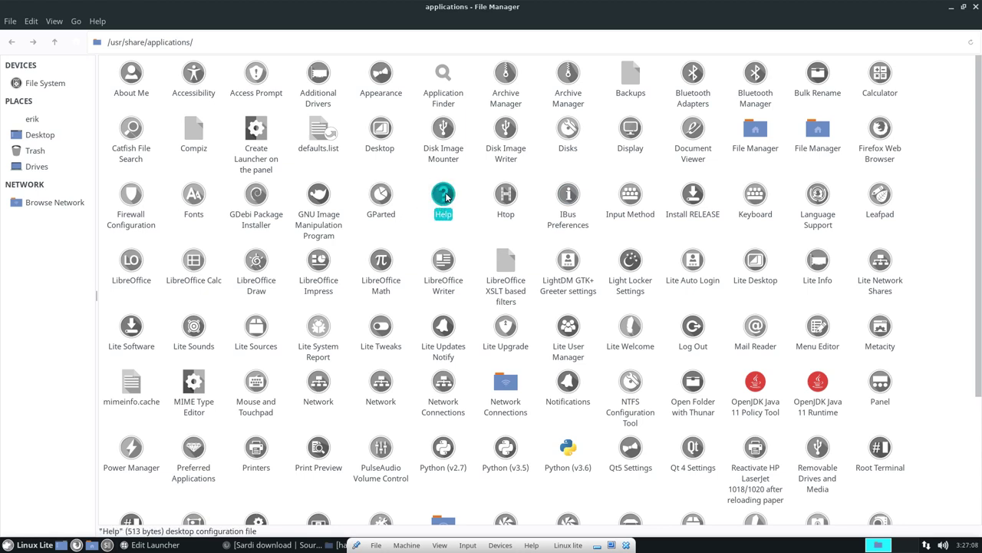
pyautogui.rightClick(447, 197)
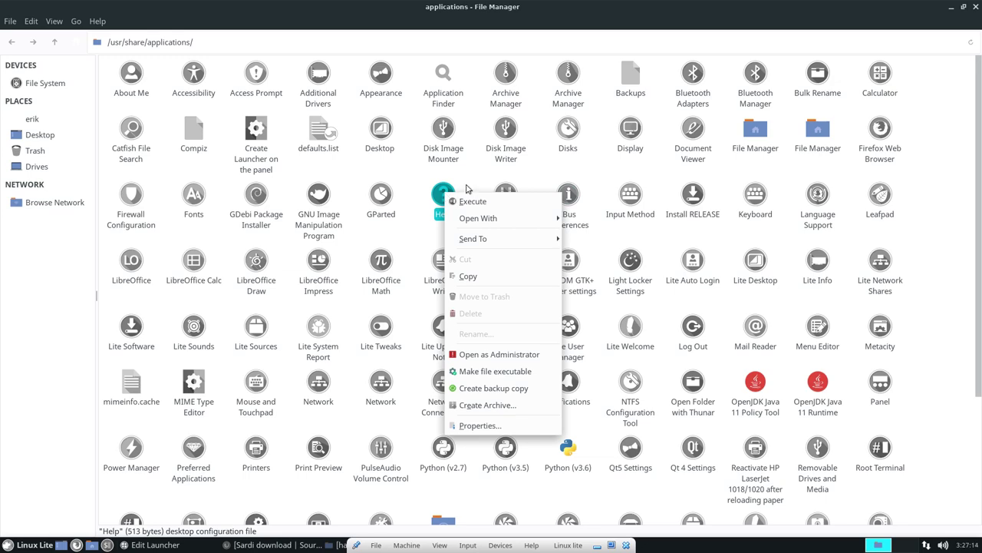
pyautogui.press('Escape')
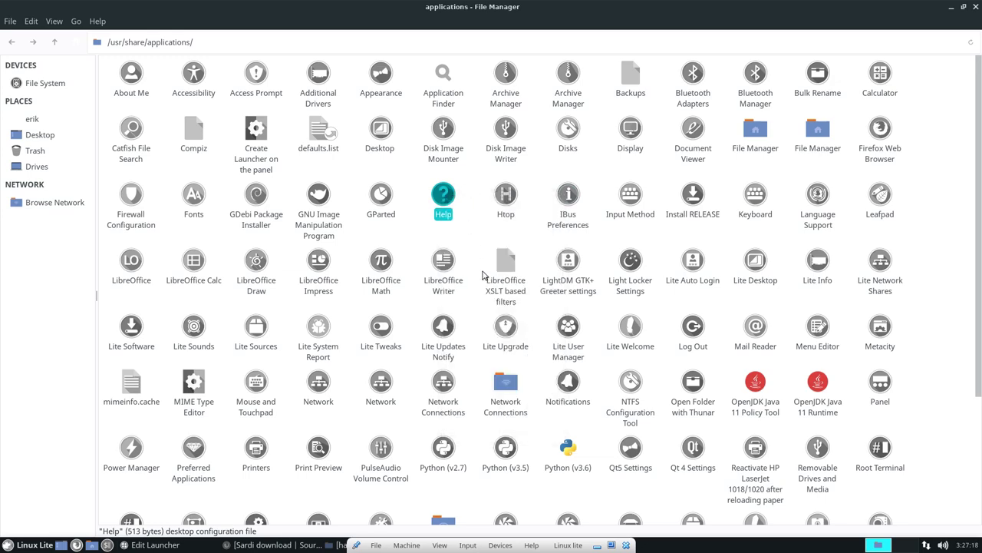
pyautogui.scroll(-5, 483, 275)
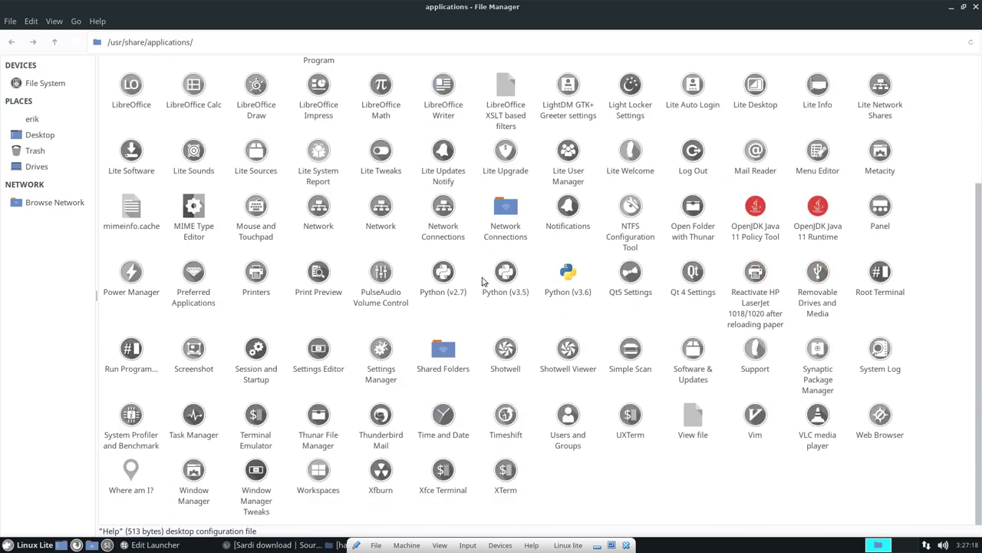
# Step: Change the Help Manual favorite's icon to help-contents, found by searching Application Icons for "help", and save the launcher
pyautogui.click(31, 543)
pyautogui.rightClick(124, 232)
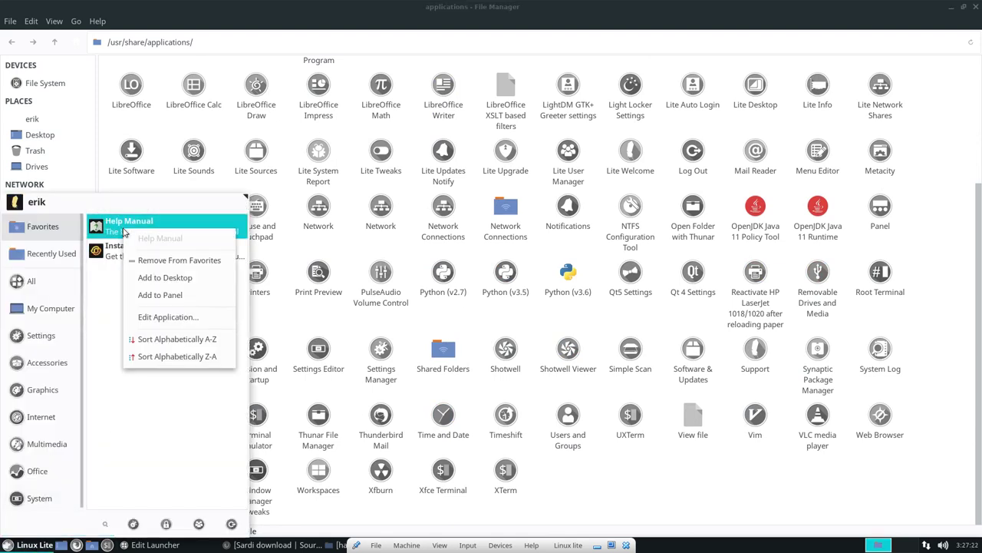
pyautogui.click(184, 316)
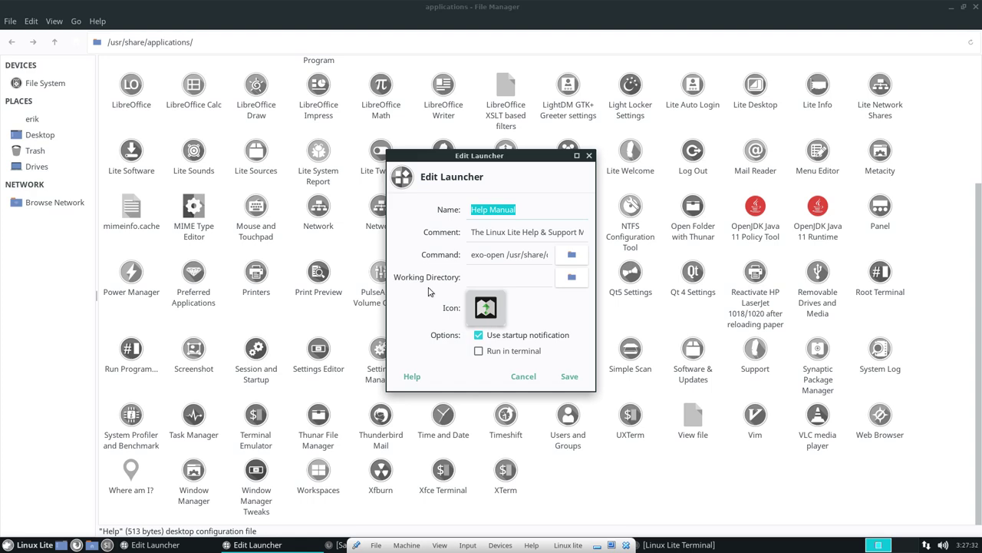
pyautogui.click(486, 307)
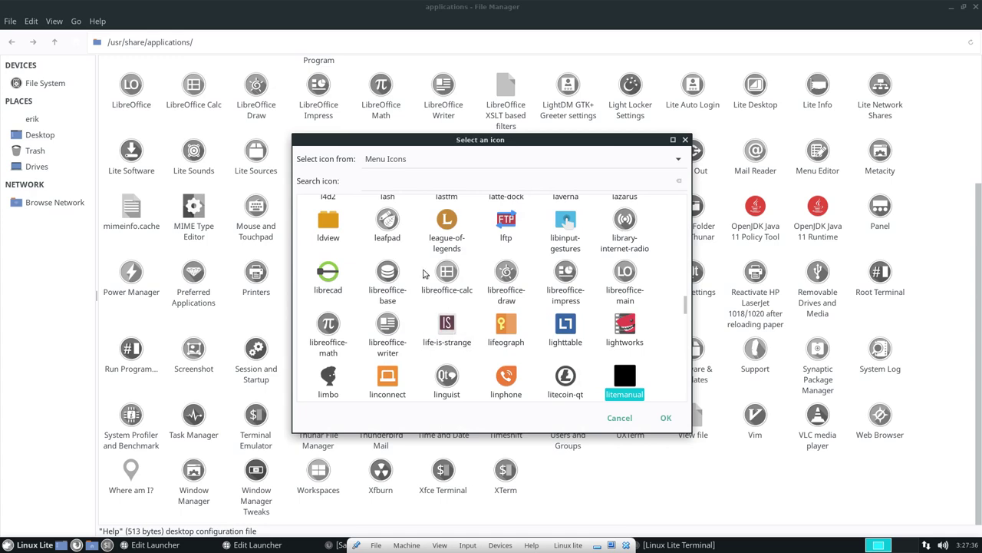
pyautogui.moveTo(500, 139); pyautogui.dragTo(431, 112)
pyautogui.click(327, 137)
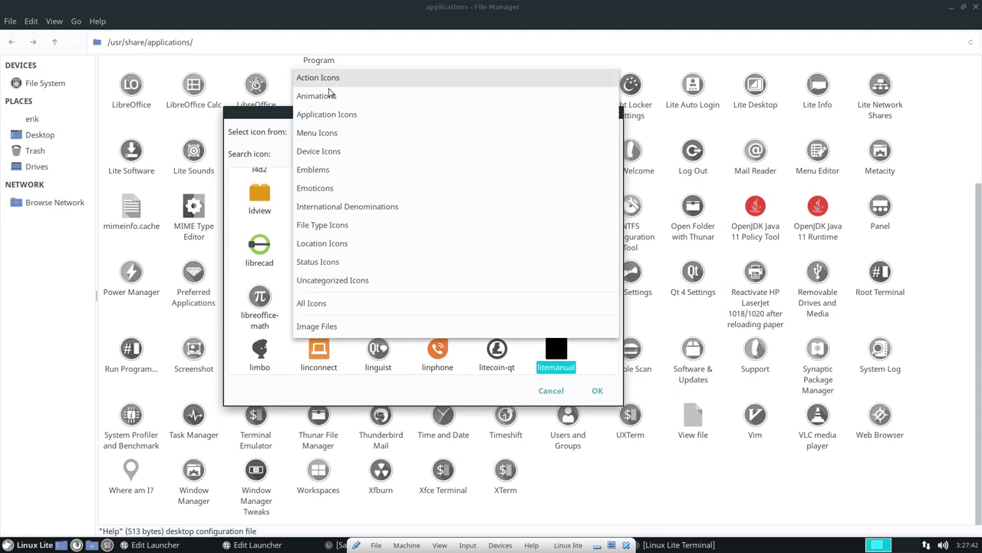
pyautogui.click(332, 115)
pyautogui.click(303, 154)
pyautogui.write('help')
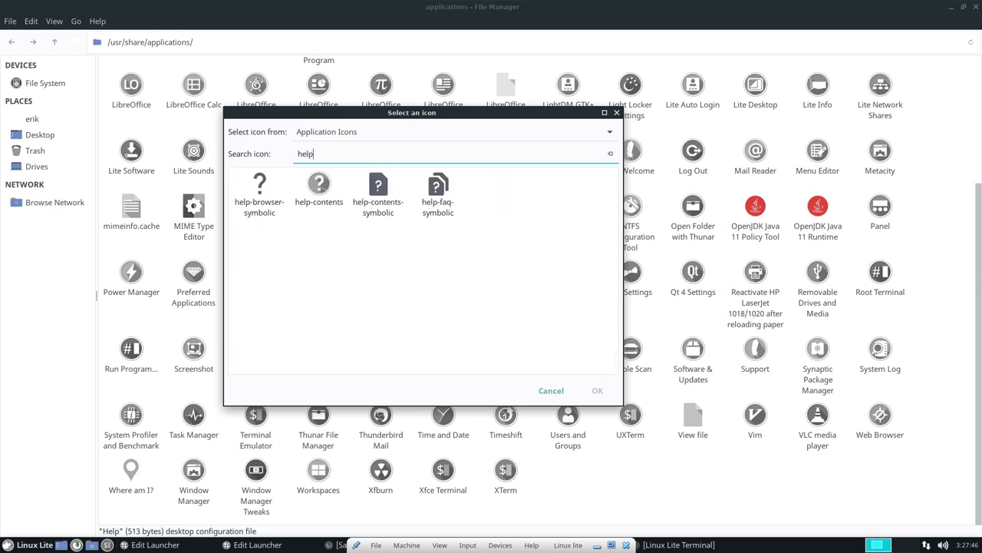
pyautogui.click(318, 185)
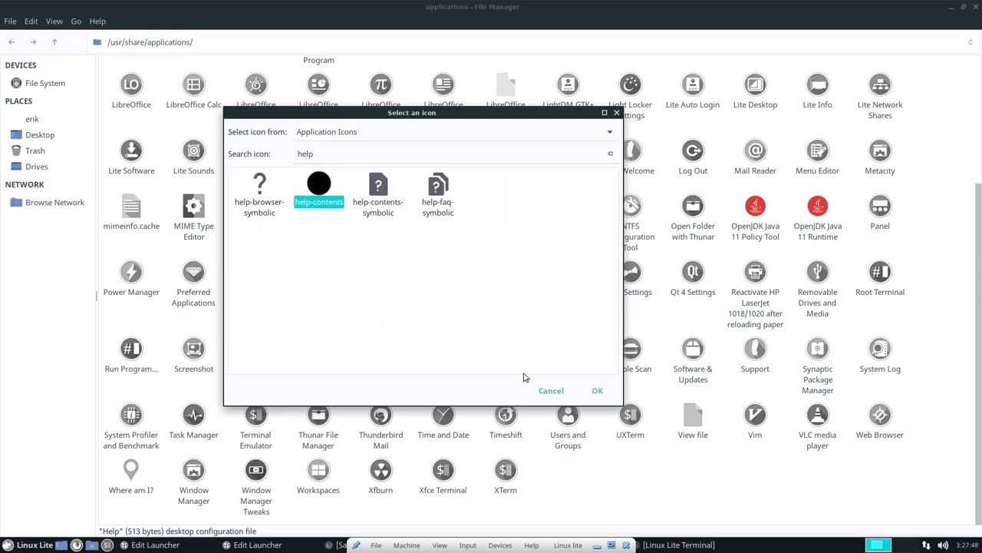
pyautogui.click(594, 389)
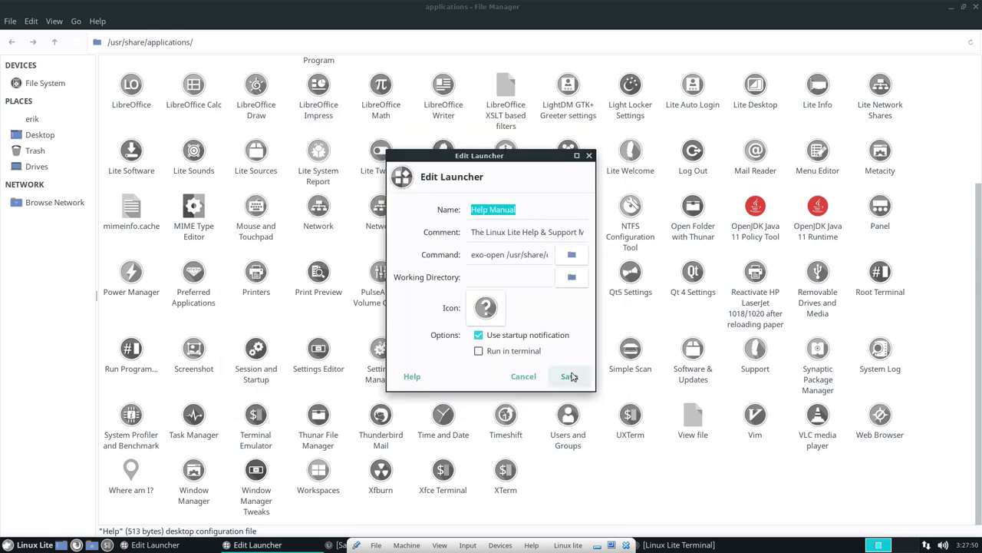
pyautogui.click(568, 376)
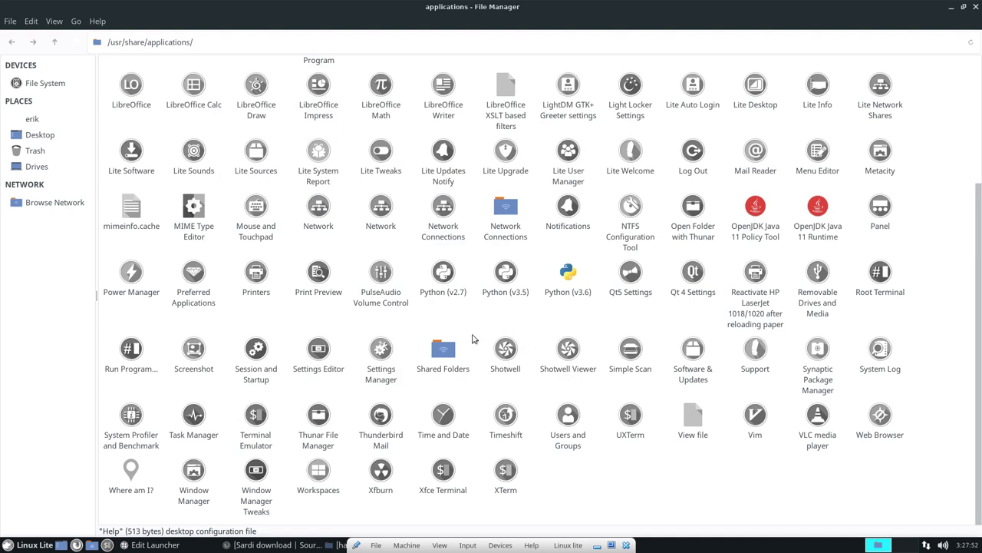
# Step: Check the Help Manual's icon in Favorites, inspect the Install Updates launcher's command and icon, and close that launcher without saving
pyautogui.click(29, 545)
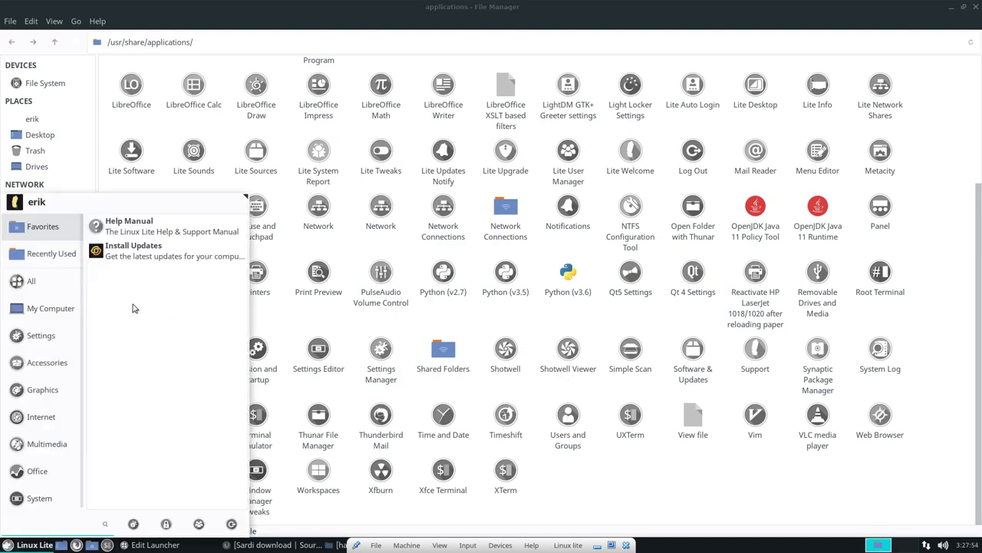
pyautogui.rightClick(141, 257)
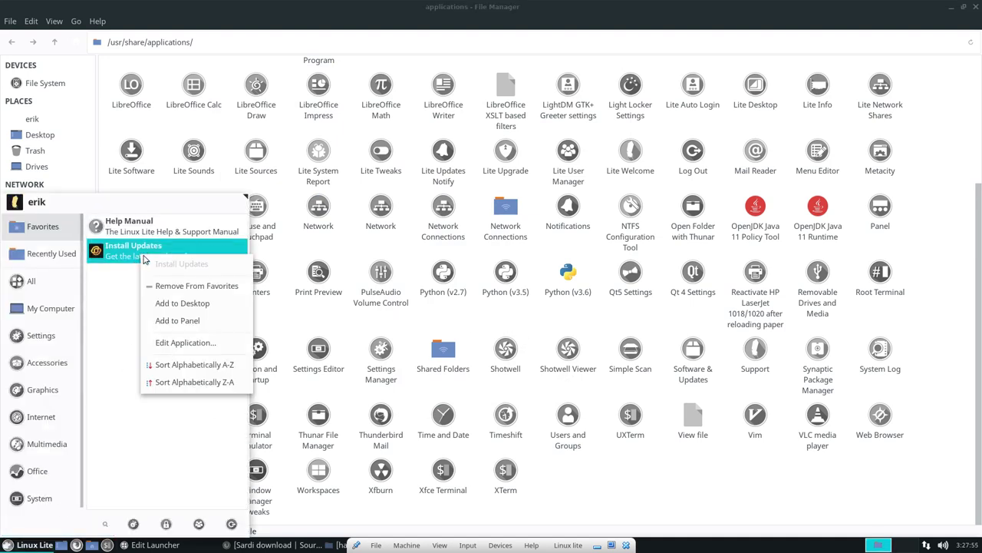
pyautogui.click(186, 342)
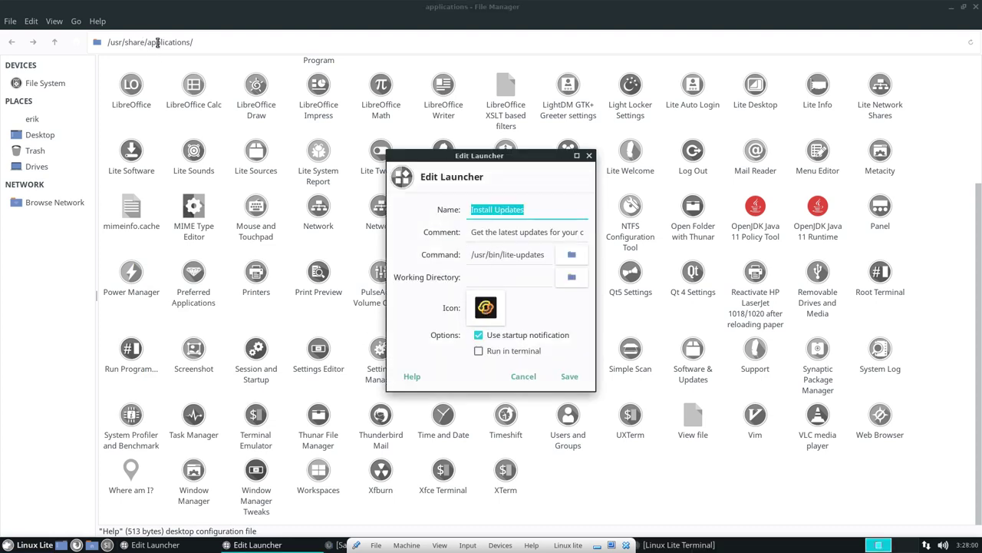
pyautogui.click(524, 376)
# Step: Examine the icons of all entries in the Whisker Menu's All category, from About Me to Xfce Terminal
pyautogui.click(29, 545)
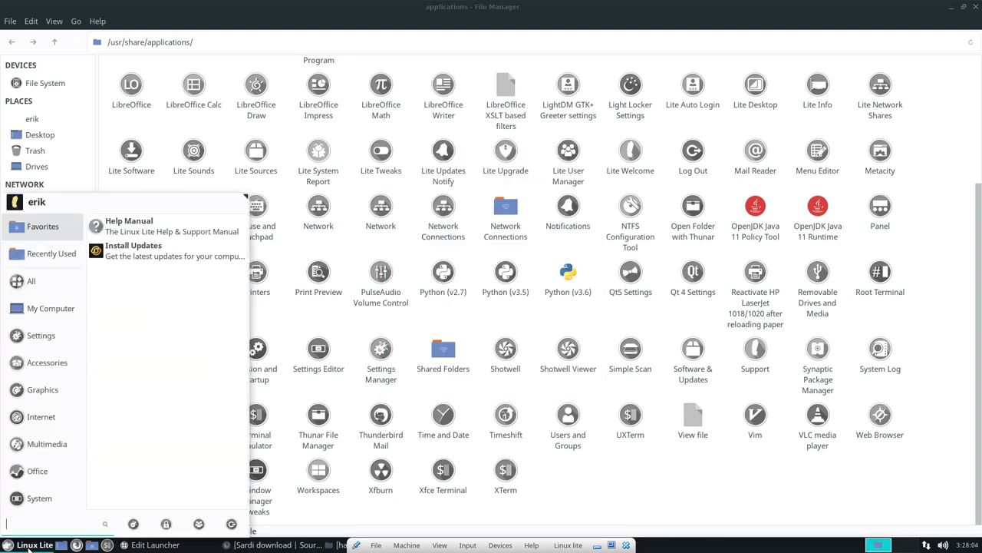
pyautogui.click(34, 281)
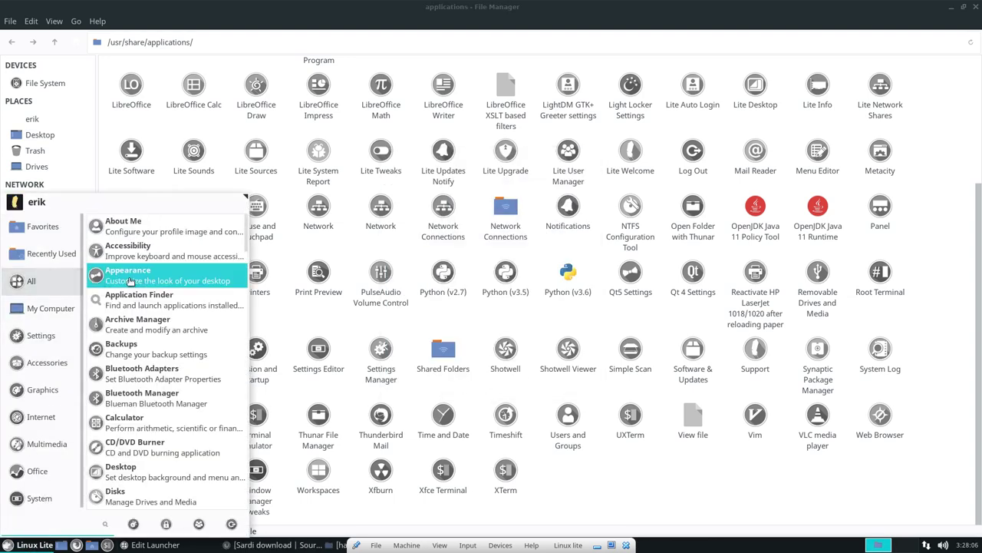
pyautogui.scroll(-2, 131, 278)
pyautogui.scroll(-8, 134, 287)
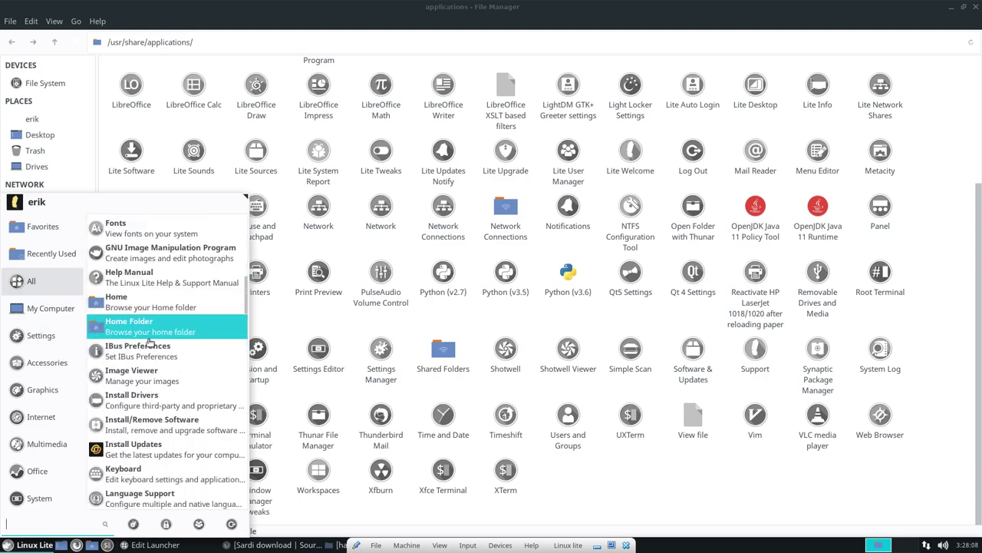
pyautogui.scroll(3, 150, 344)
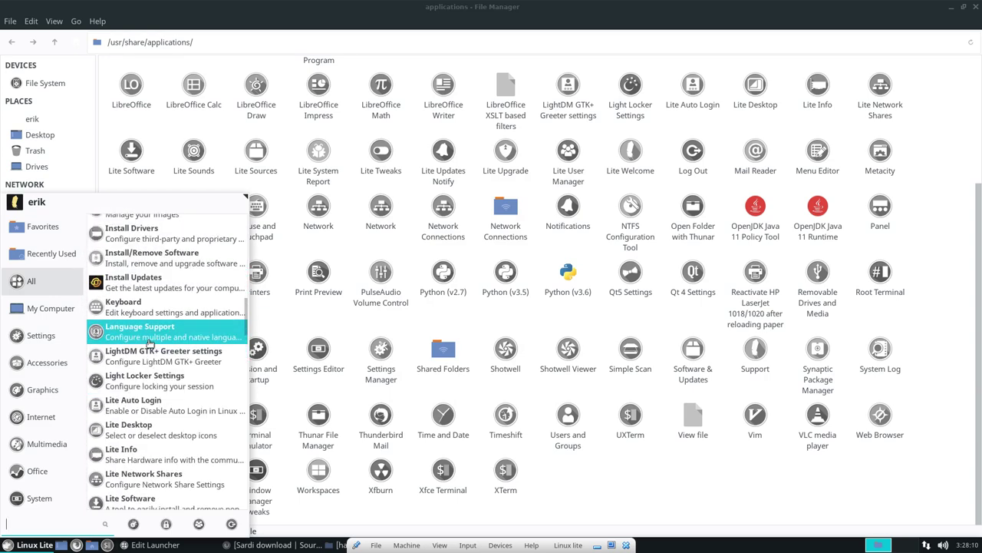
pyautogui.scroll(-15, 151, 344)
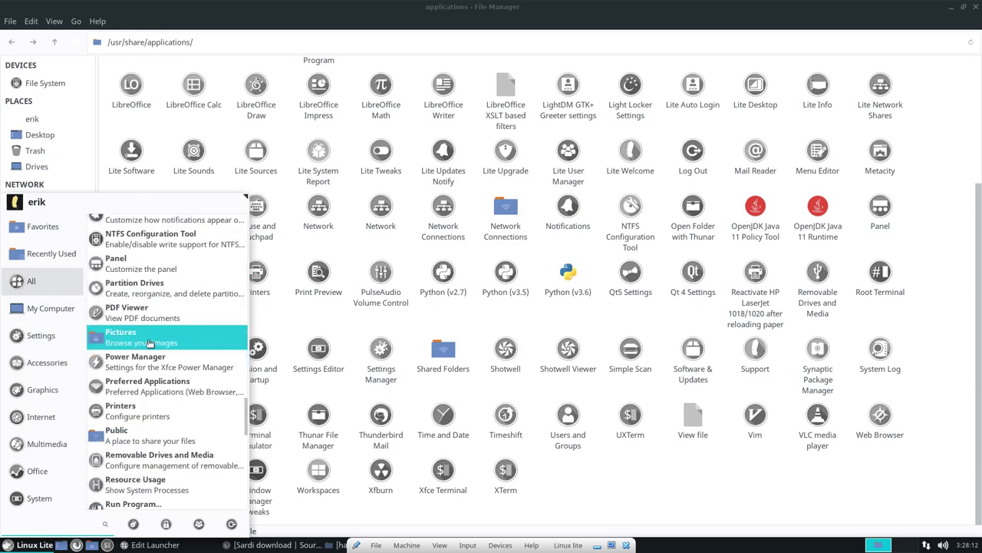
pyautogui.scroll(-10, 150, 345)
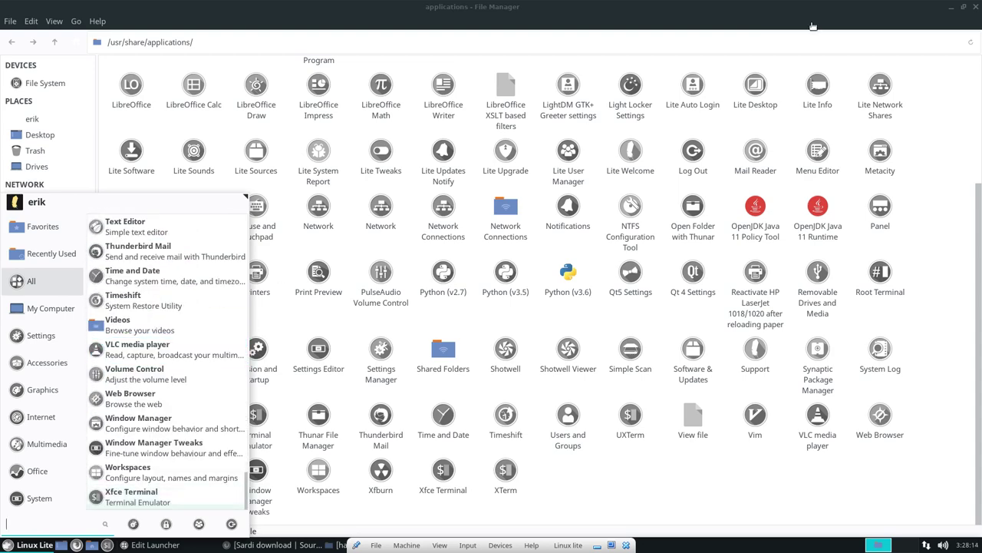
# Step: Close the applications folder window and the leftover Edit Launcher dialog for the Help Manual
pyautogui.click(975, 7)
pyautogui.click(975, 7)
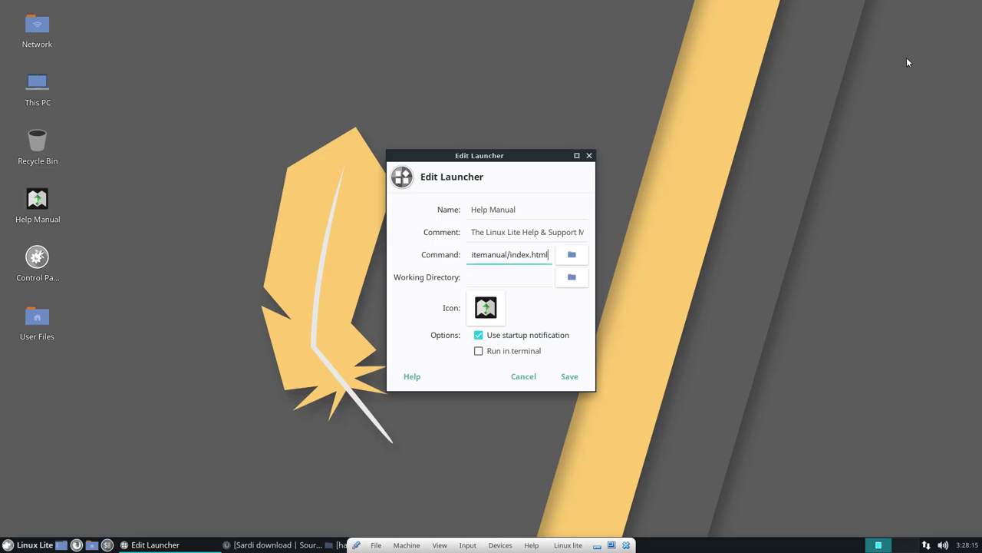
pyautogui.click(589, 157)
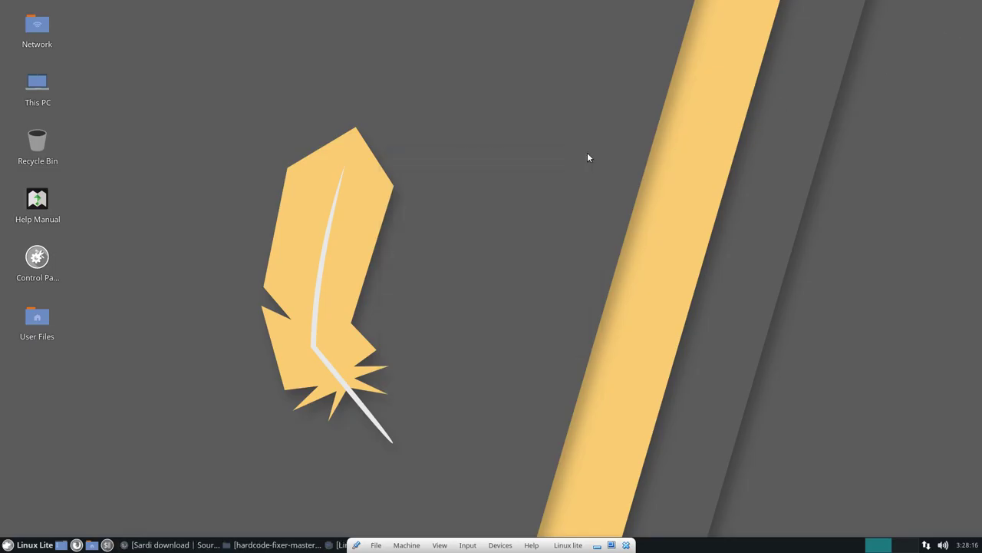
# Step: Review the sudo ./fix.sh run in the Linux Lite Terminal, and close the terminal and the hardcode-fixer-master folder
pyautogui.click(268, 544)
pyautogui.click(341, 544)
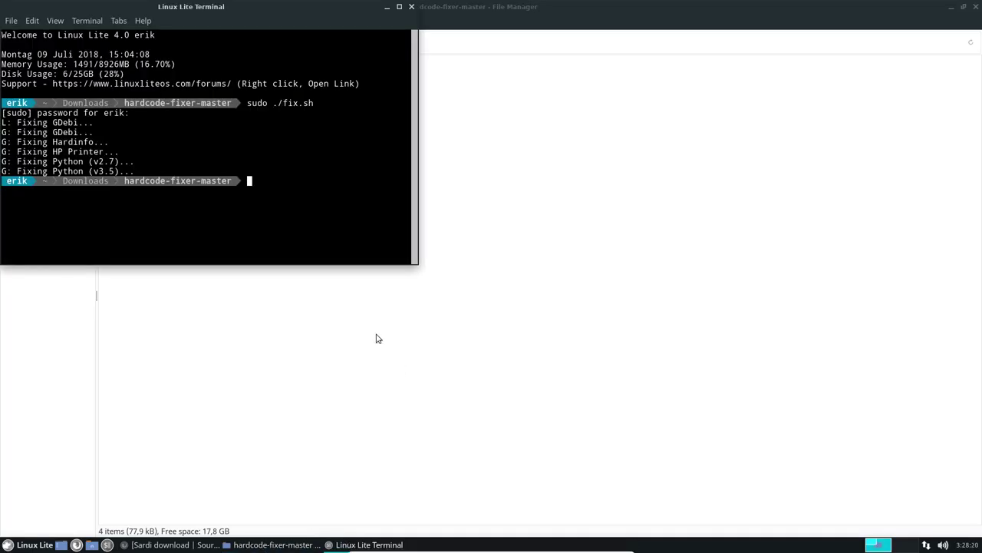
pyautogui.moveTo(195, 11); pyautogui.dragTo(430, 173)
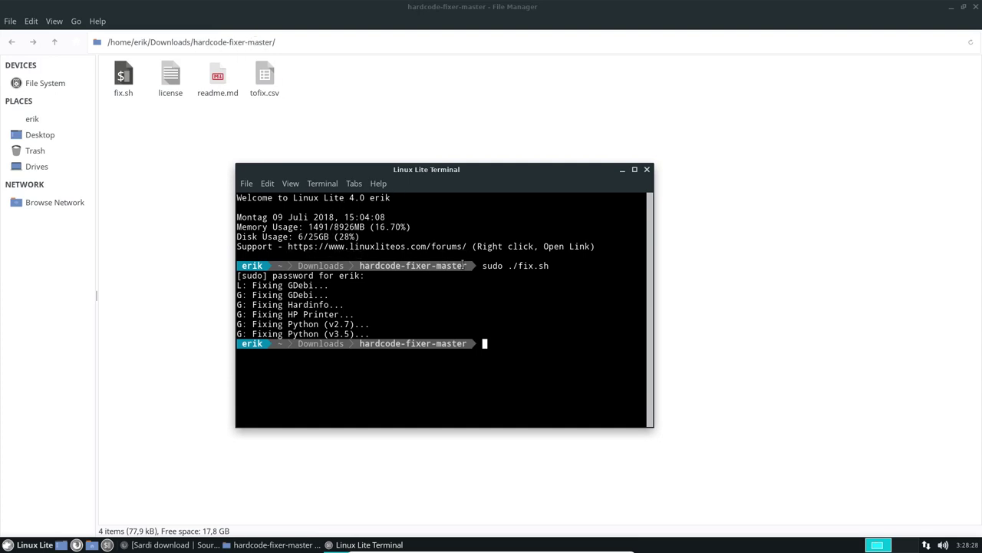
pyautogui.moveTo(483, 265); pyautogui.dragTo(549, 264)
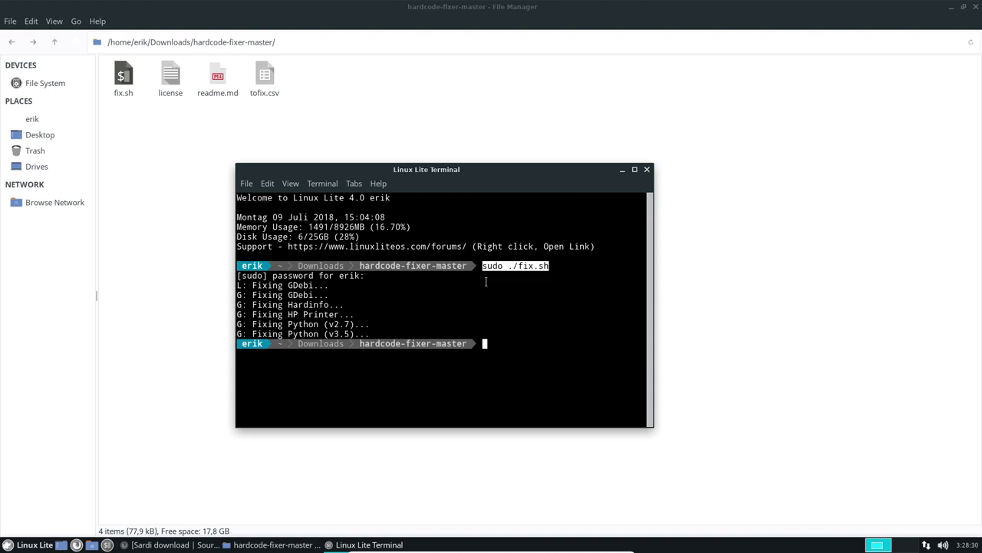
pyautogui.click(297, 285)
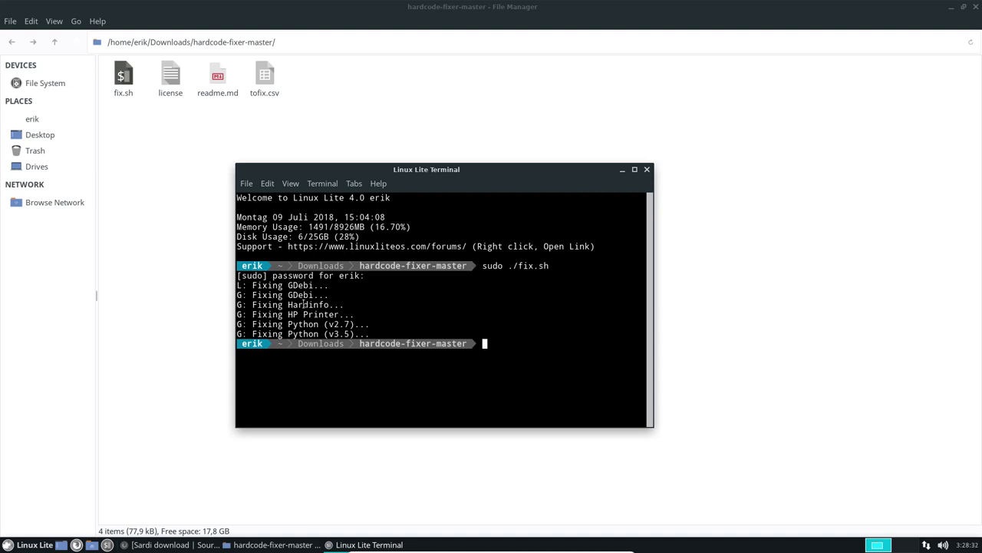
pyautogui.click(647, 171)
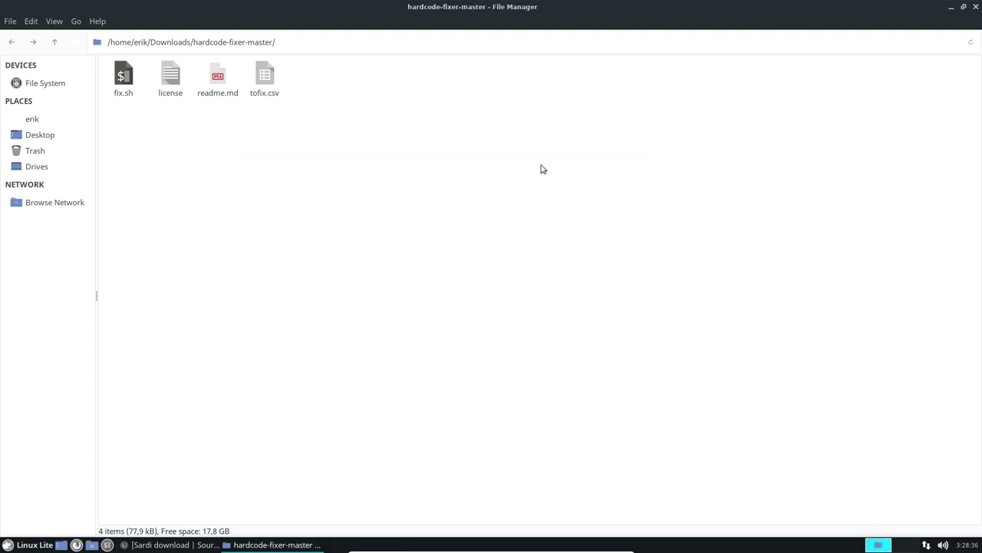
pyautogui.click(975, 7)
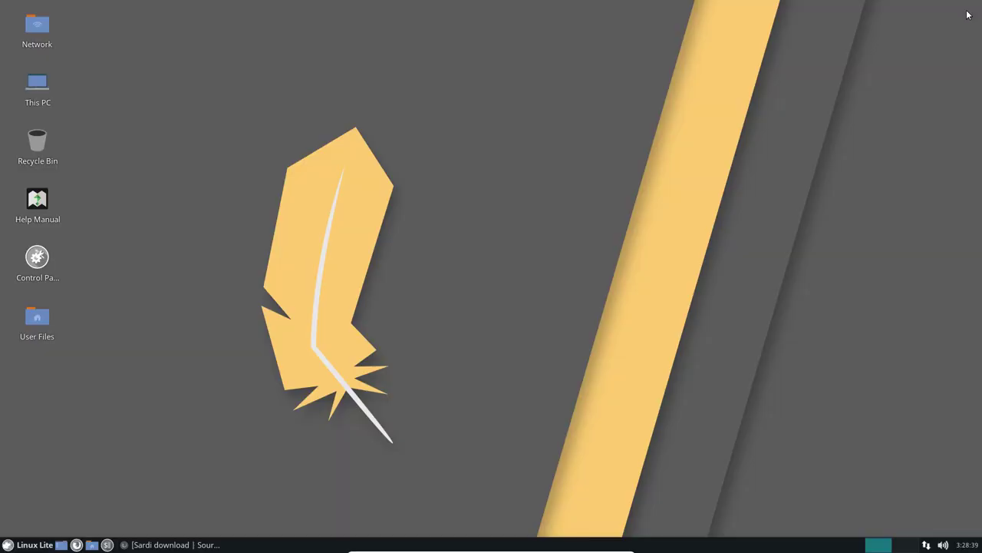
# Step: Switch to Firefox and show the hardcode-fixer issues page on GitHub
pyautogui.click(186, 543)
pyautogui.click(419, 45)
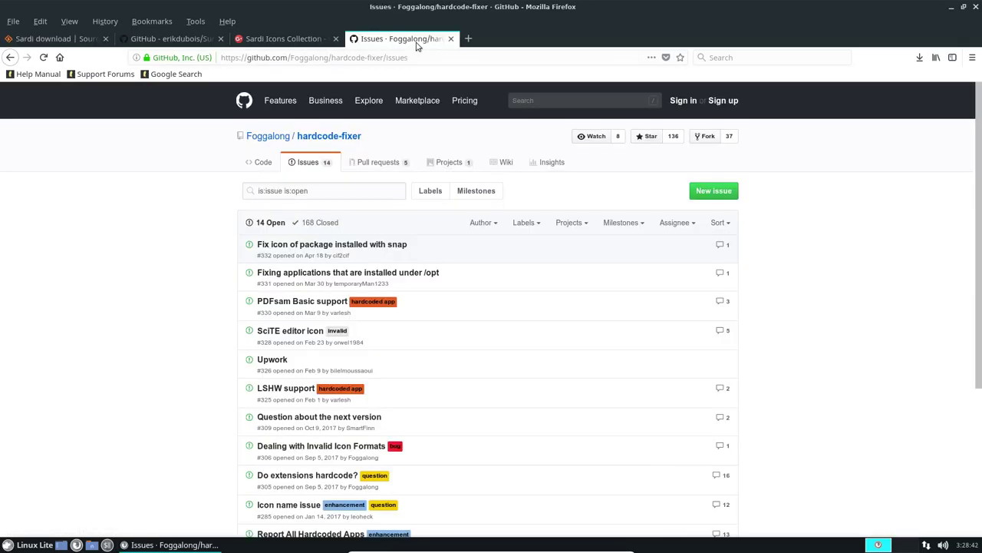
# Step: Show the hardcode-fixer repository page, the Sardi Icons Collection, the Surfn repository and the Sardi SourceForge page, and minimize Firefox
pyautogui.click(324, 138)
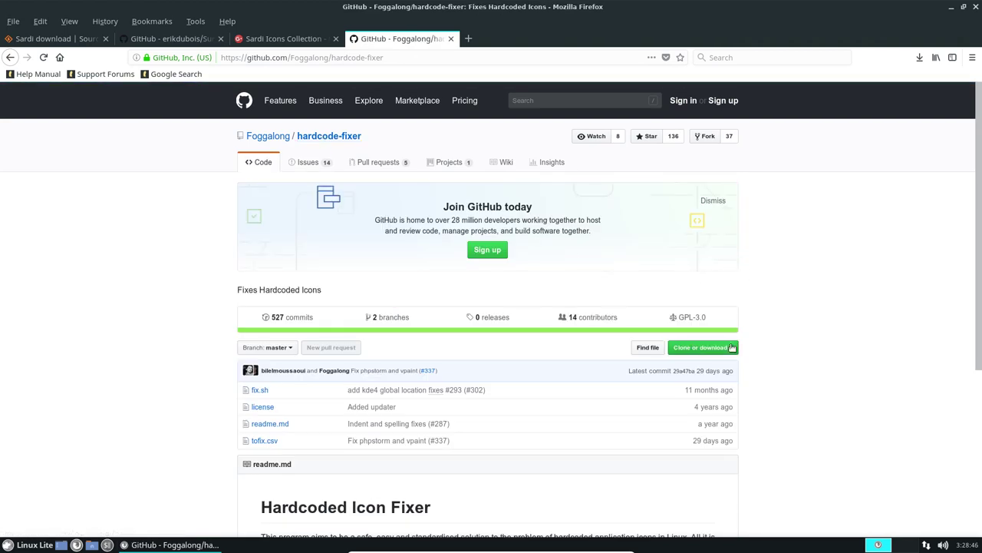
pyautogui.click(284, 40)
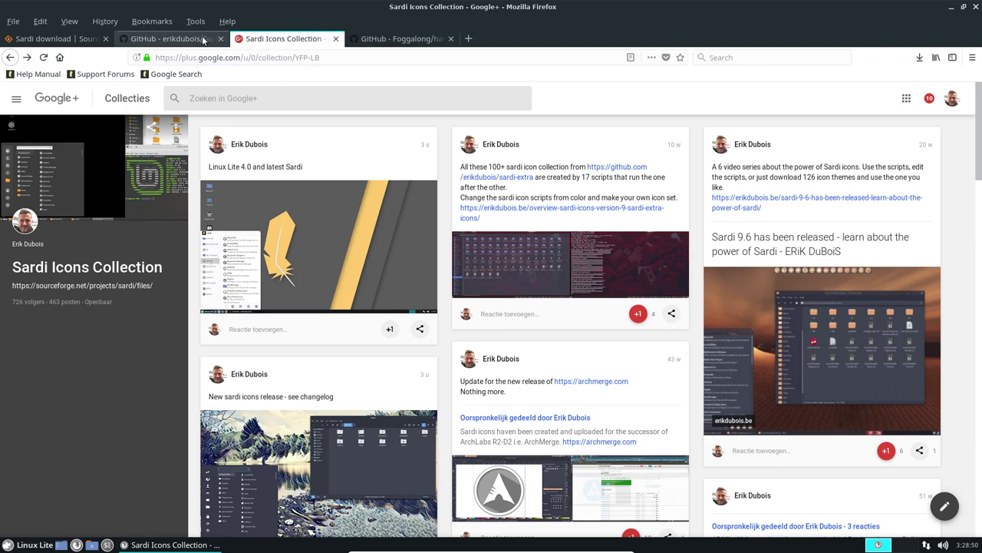
pyautogui.click(175, 40)
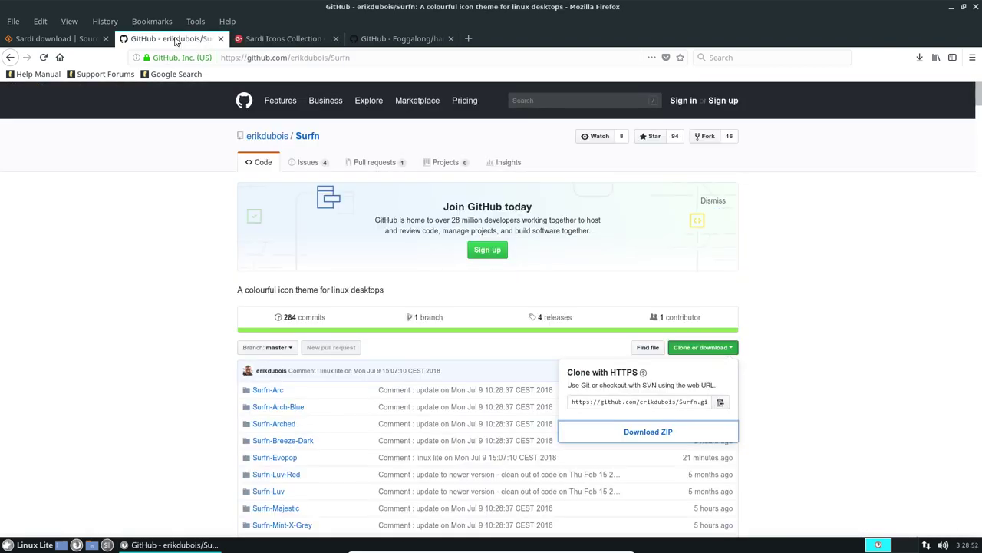
pyautogui.click(60, 40)
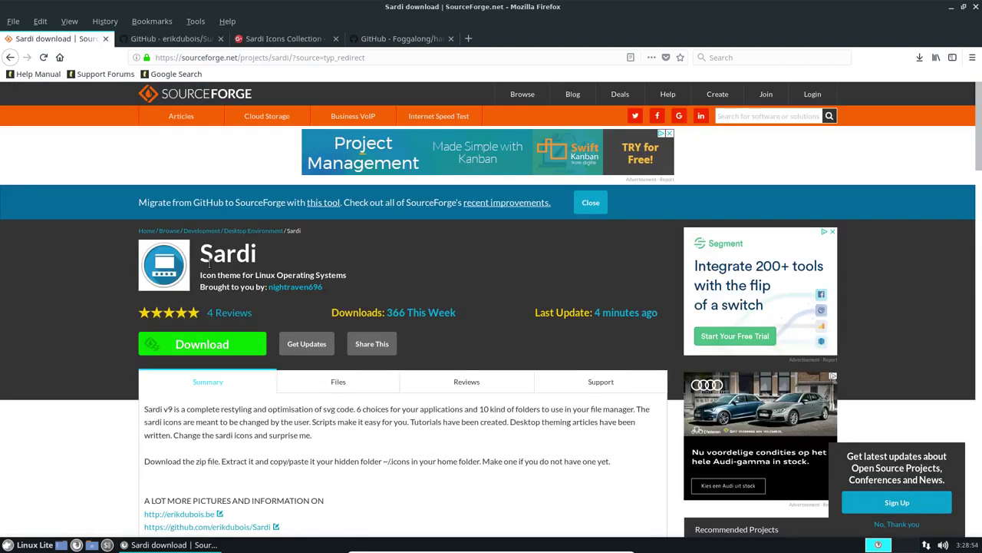
pyautogui.click(194, 43)
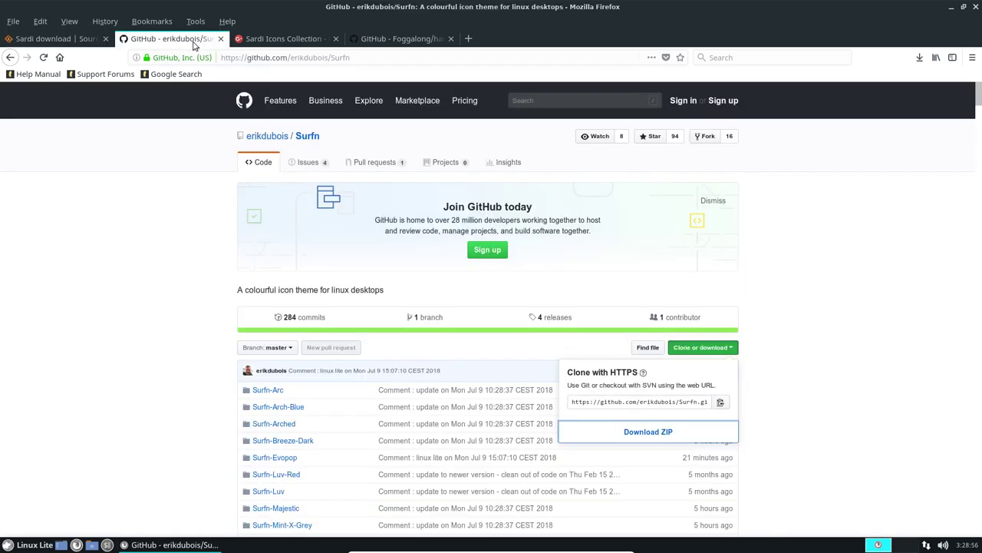
pyautogui.click(951, 8)
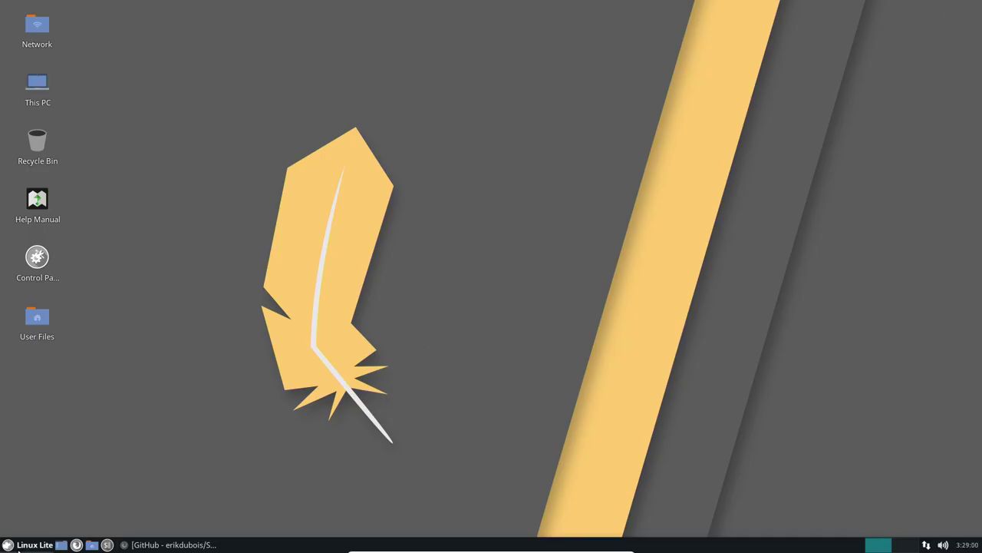
# Step: Open the Appearance settings from the Whisker Menu and look through the list of installed icon themes
pyautogui.click(31, 544)
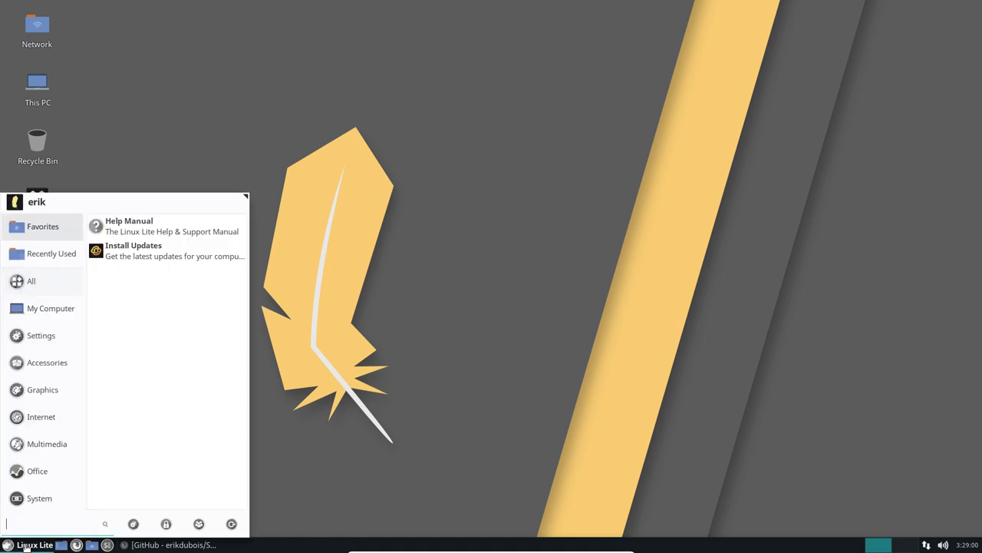
pyautogui.click(133, 524)
pyautogui.click(305, 80)
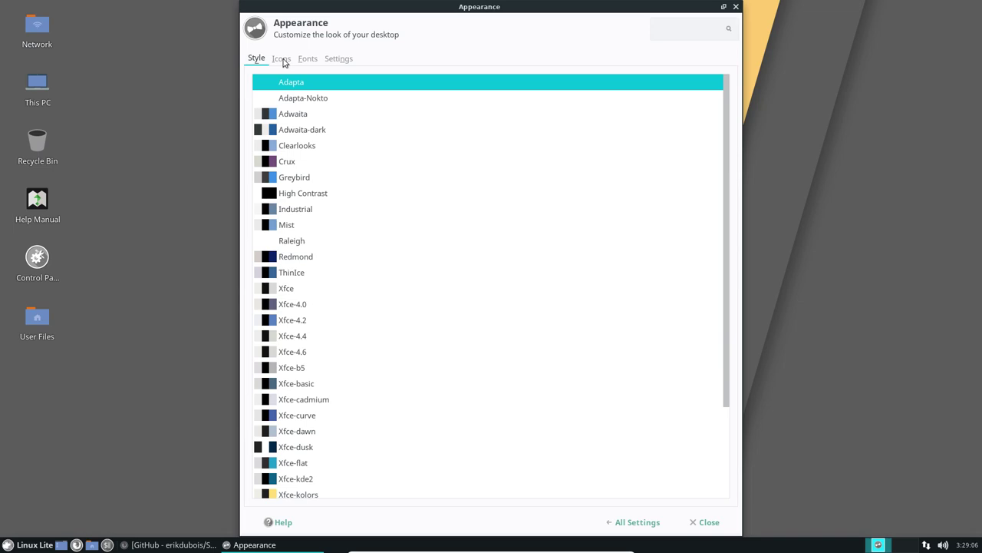
pyautogui.click(282, 59)
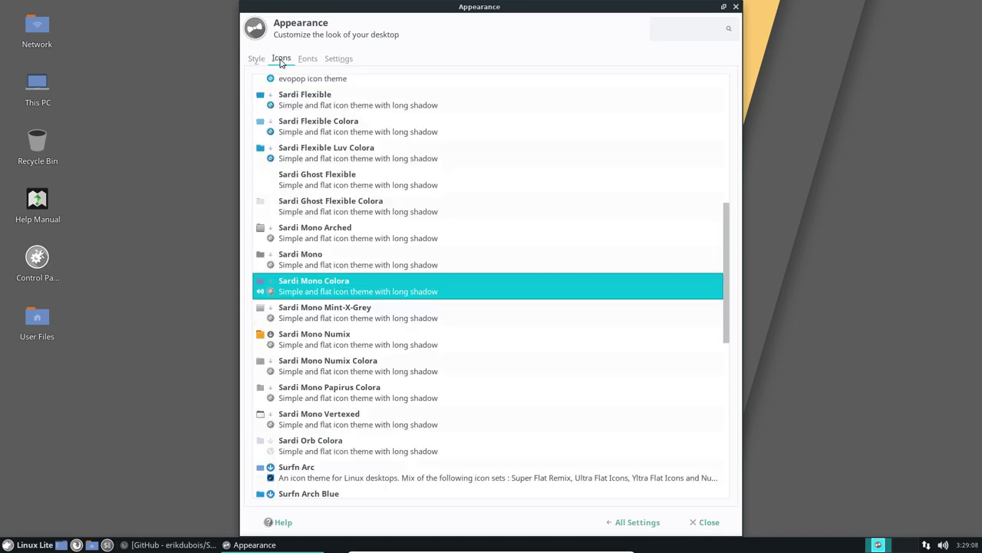
pyautogui.moveTo(726, 235); pyautogui.dragTo(755, 236)
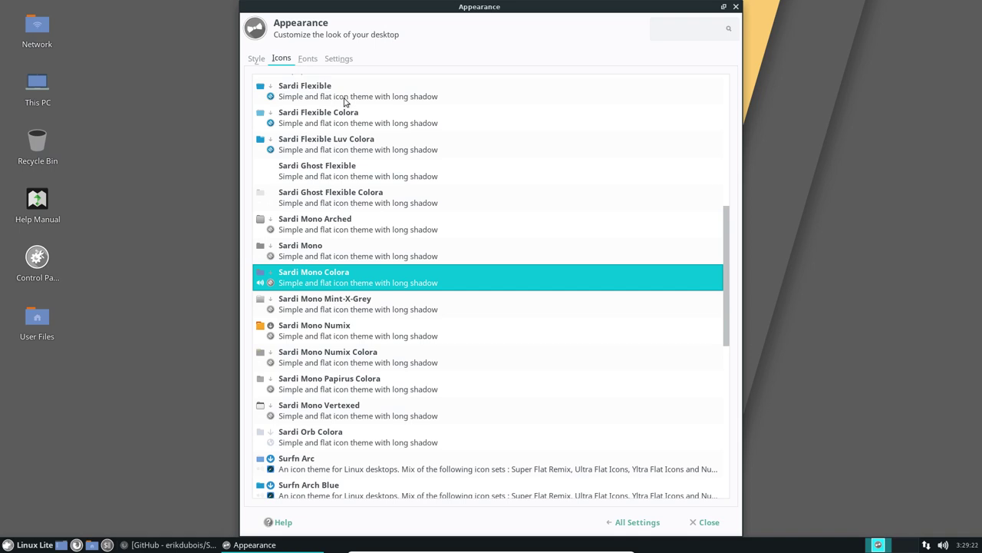
# Step: Try the icon themes Sardi Mono Numix, Mono Numix Colora, Mono Papirus Colora, Mono Vertexed and Orb Colora one after another
pyautogui.click(270, 333)
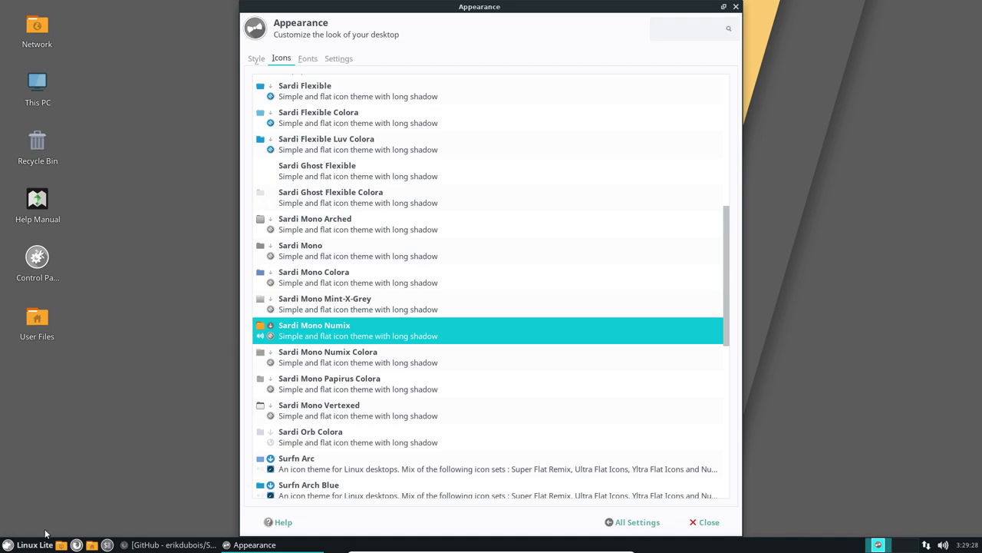
pyautogui.click(34, 544)
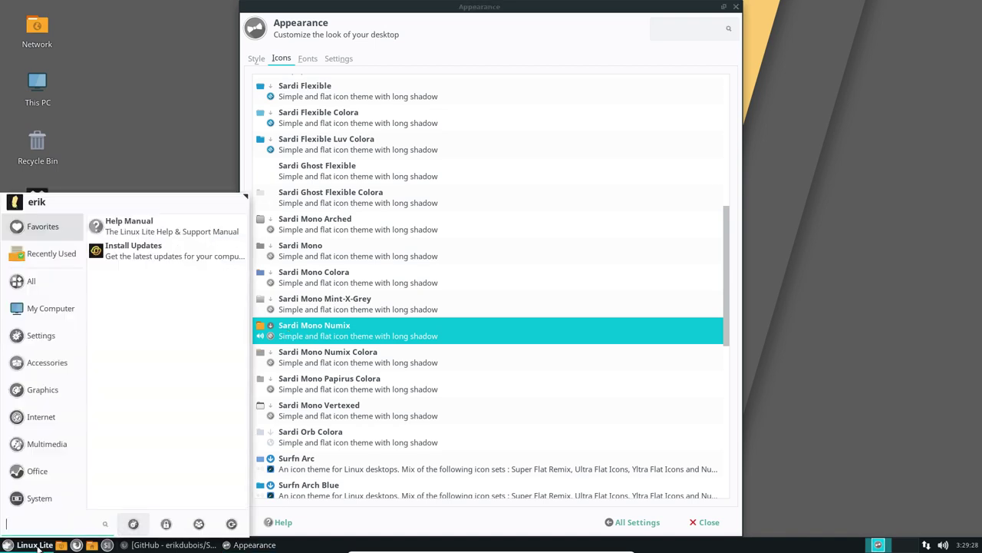
pyautogui.click(342, 366)
pyautogui.click(342, 367)
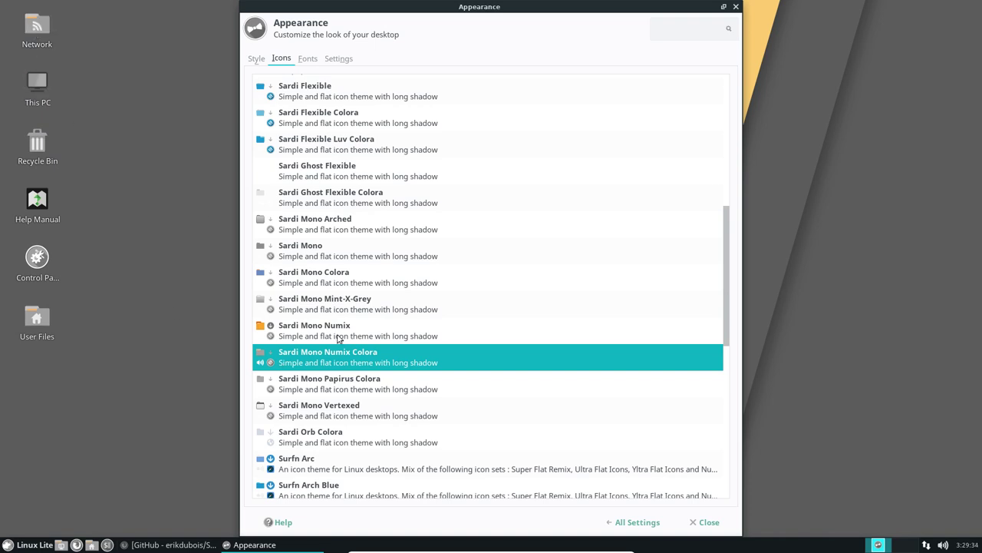
pyautogui.click(340, 383)
pyautogui.click(328, 413)
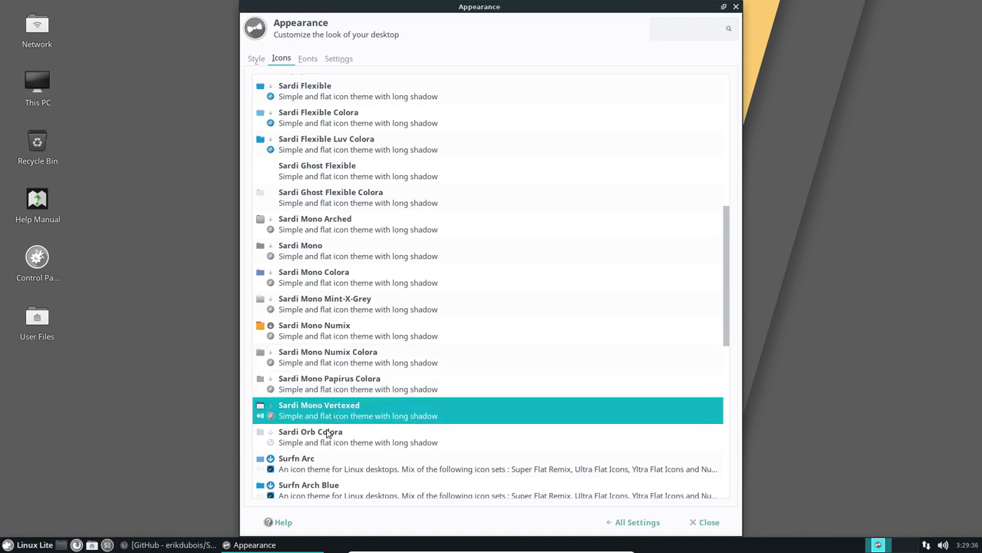
pyautogui.click(330, 436)
# Step: Apply the Surfn Arc icon theme and close the Appearance window
pyautogui.scroll(-4, 322, 366)
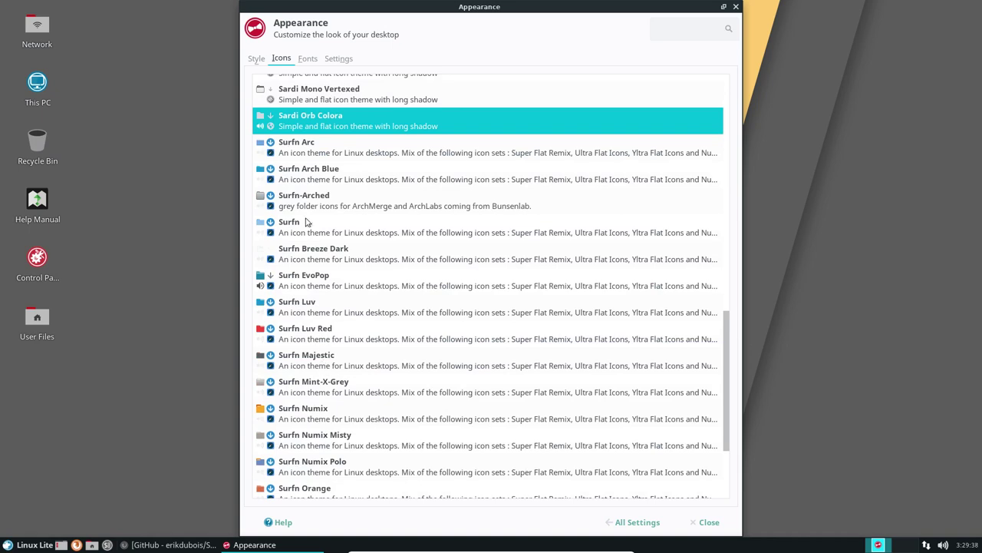
pyautogui.click(304, 143)
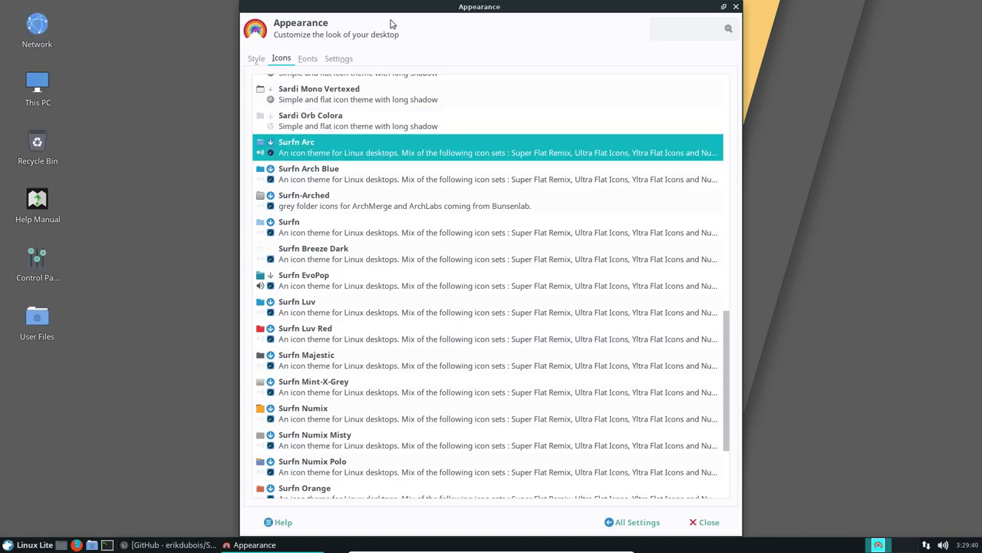
pyautogui.click(736, 7)
# Step: Examine the icons in the Whisker Menu's categories, including Settings and System
pyautogui.click(34, 544)
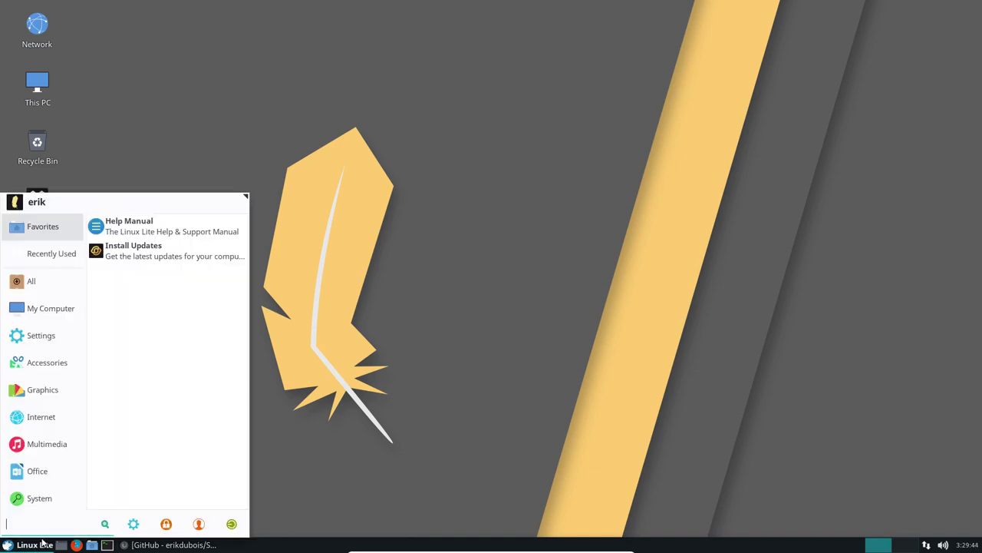
pyautogui.moveTo(44, 415)
pyautogui.moveTo(44, 344)
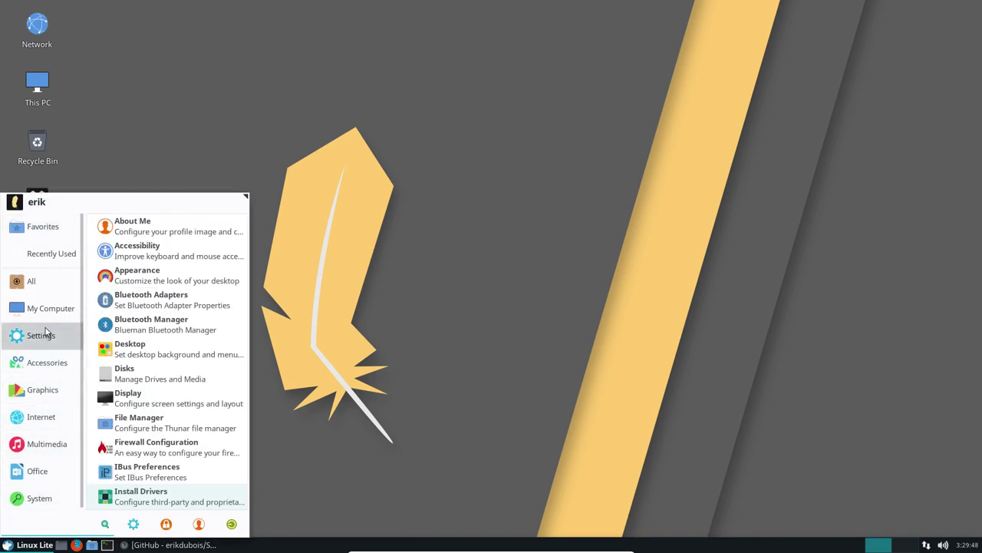
pyautogui.moveTo(40, 318)
pyautogui.moveTo(44, 432)
pyautogui.moveTo(19, 500)
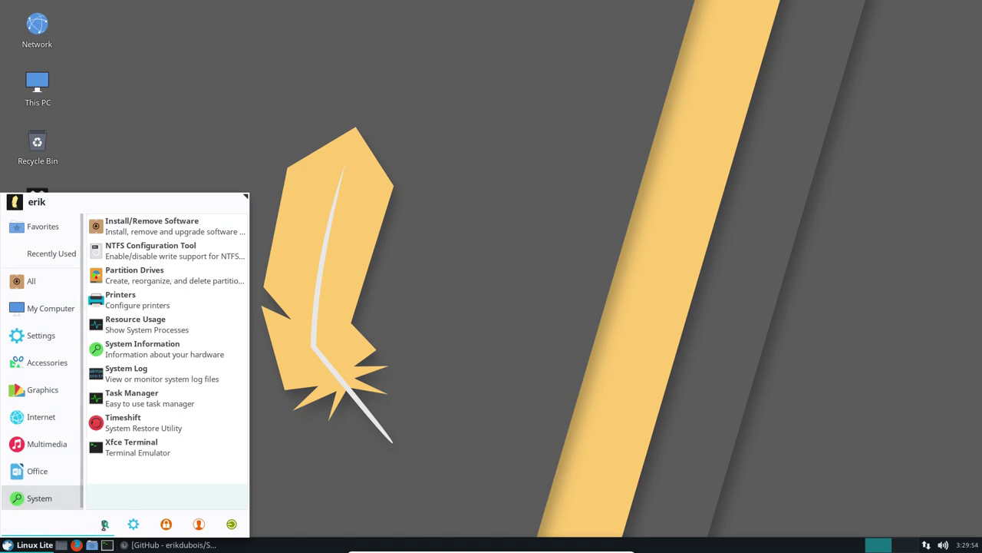
# Step: Check the icons in the Settings manager, close it, and glance once more at the Whisker Menu's favorites
pyautogui.click(133, 523)
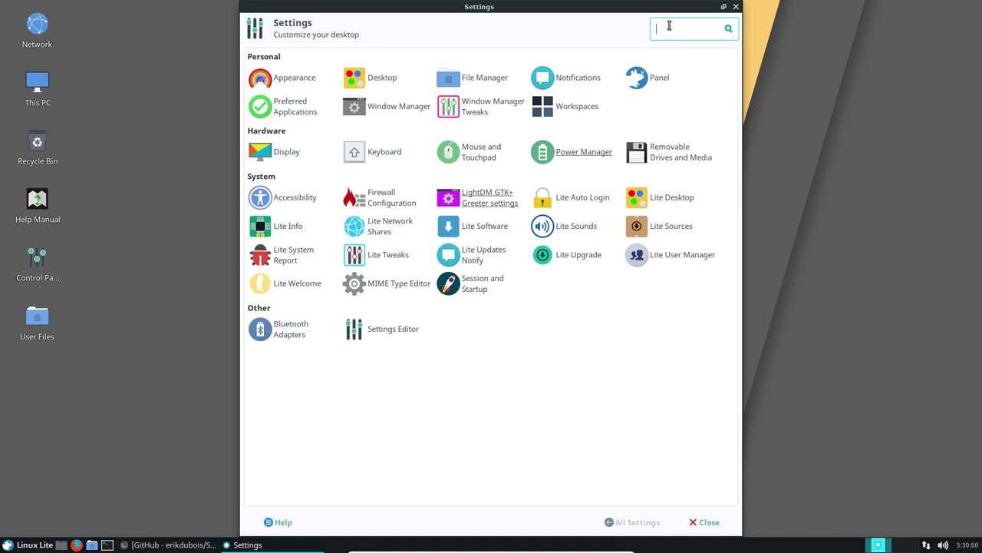
pyautogui.click(735, 7)
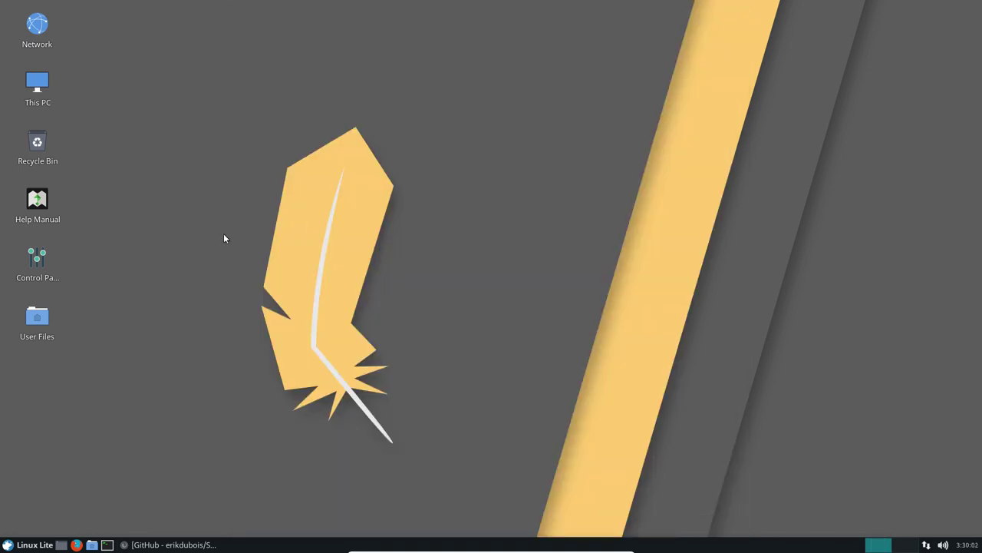
pyautogui.click(21, 545)
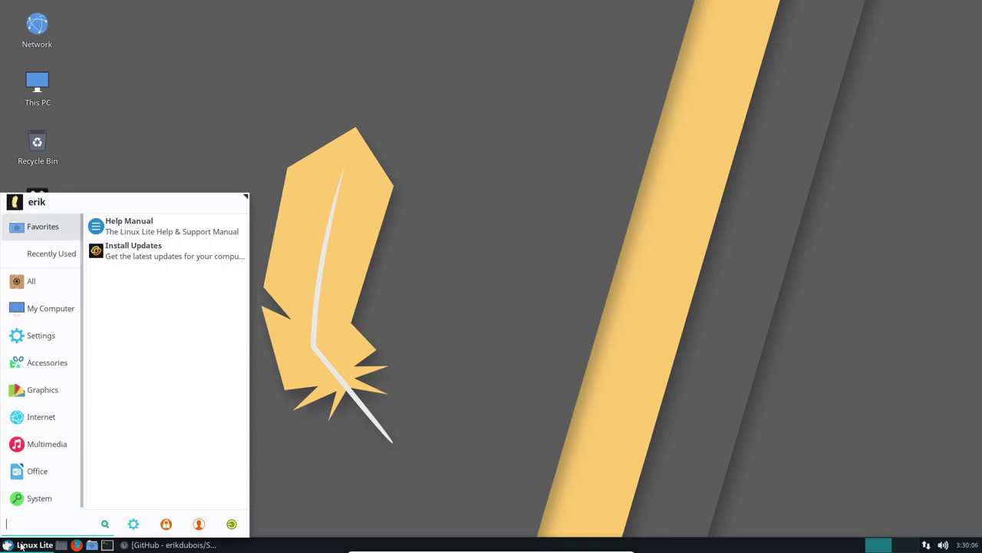
pyautogui.click(335, 403)
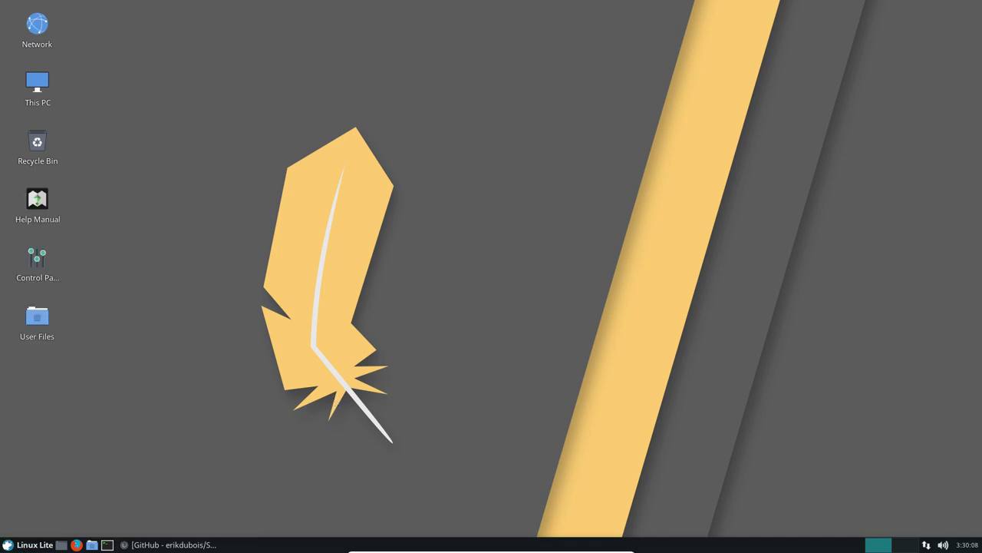